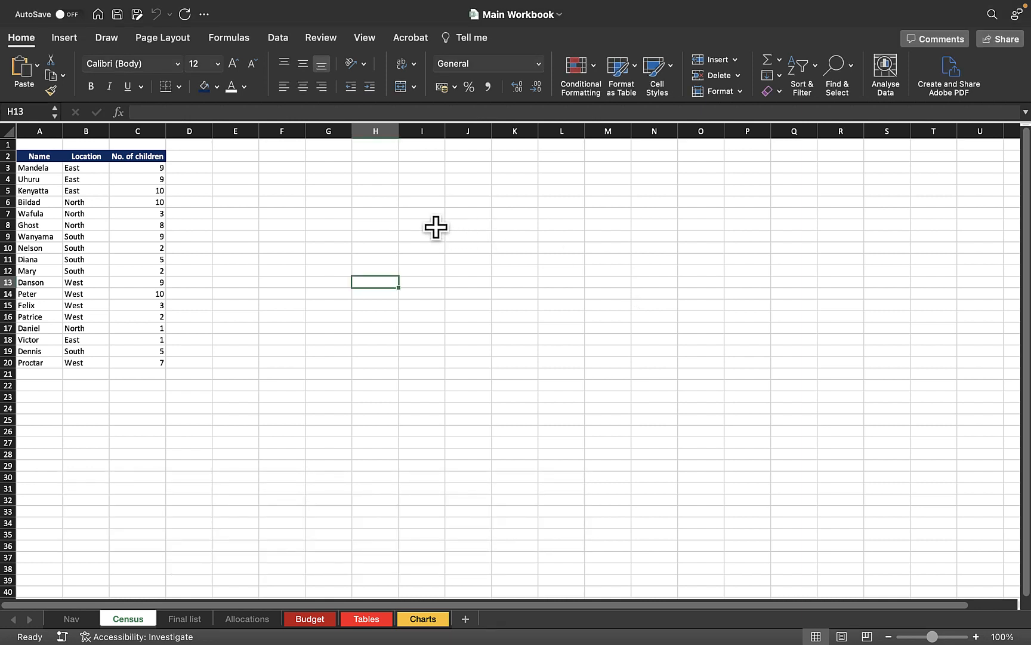
# Enter Fun in H8 and Fact in I8
pyautogui.click(392, 227)
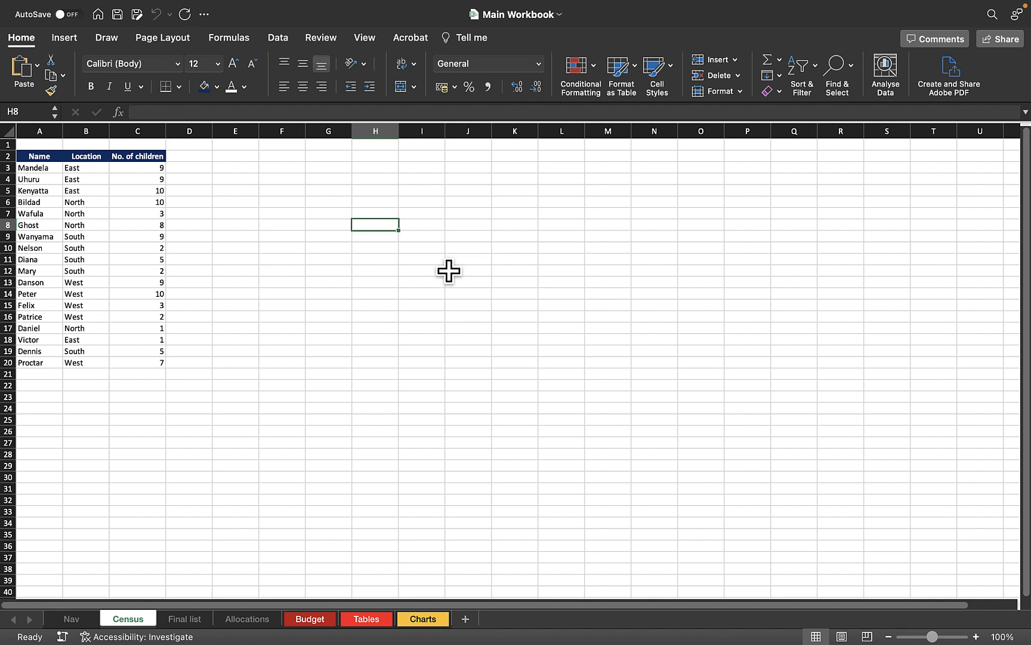
pyautogui.write('Fun')
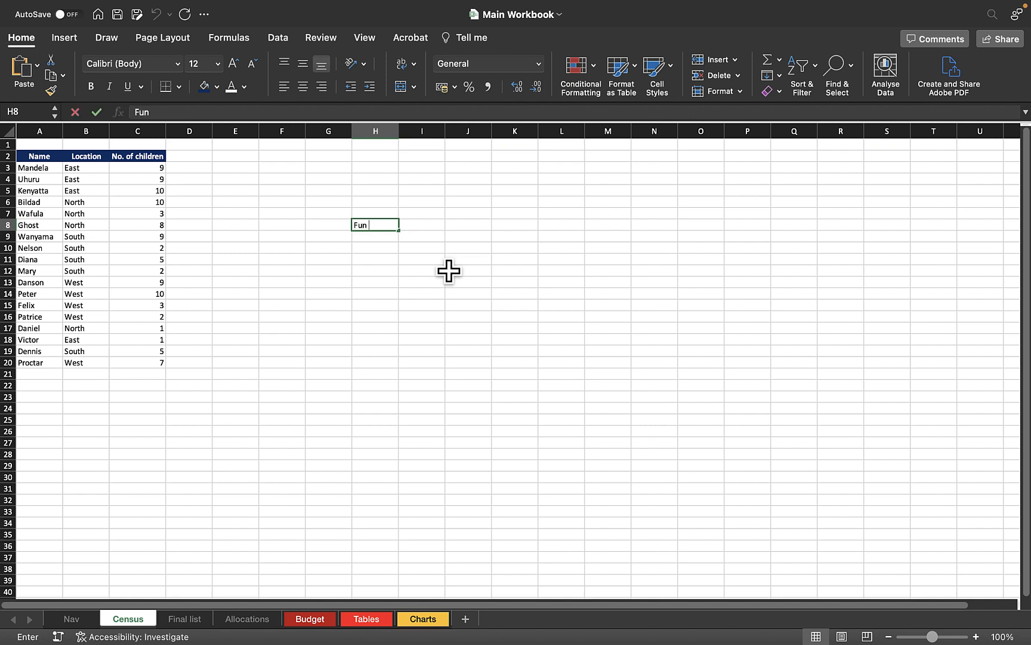
pyautogui.press('Tab')
pyautogui.write('Fact')
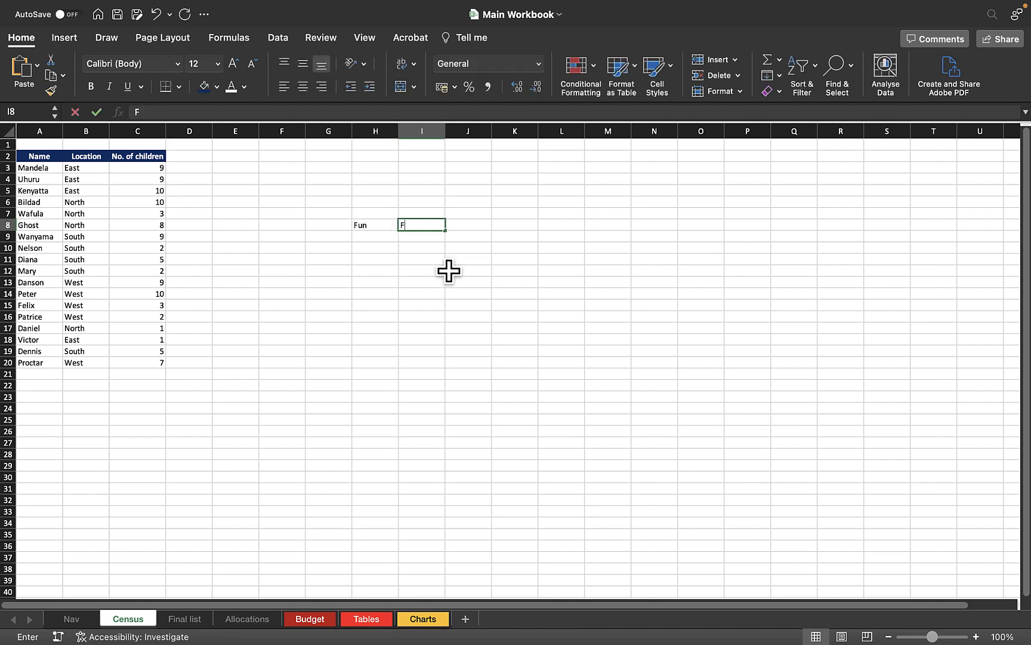
pyautogui.press('Return')
pyautogui.click(415, 229)
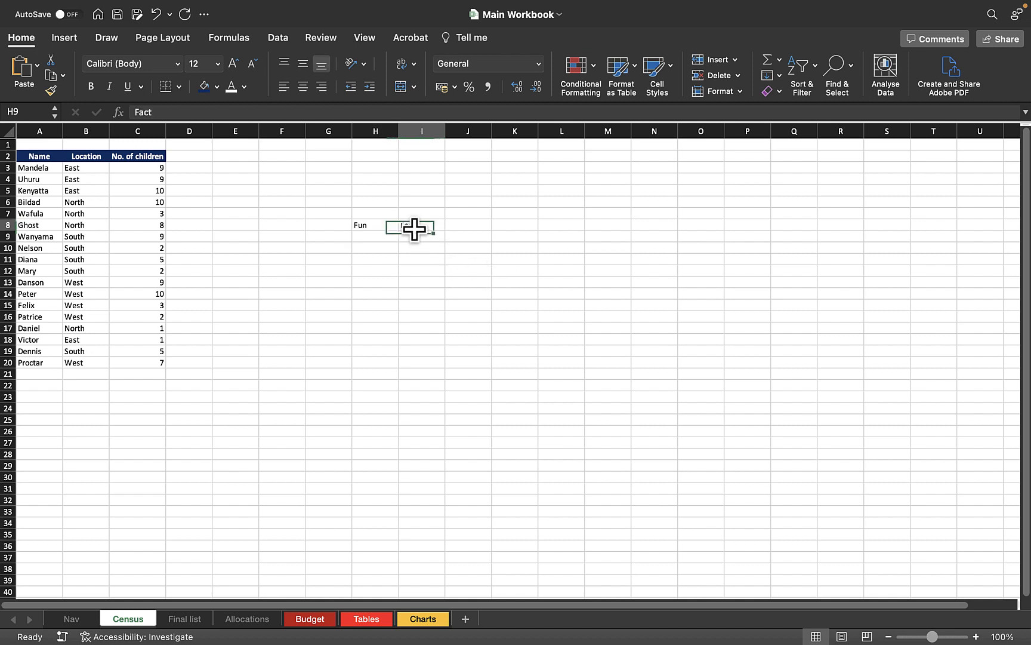
pyautogui.click(363, 228)
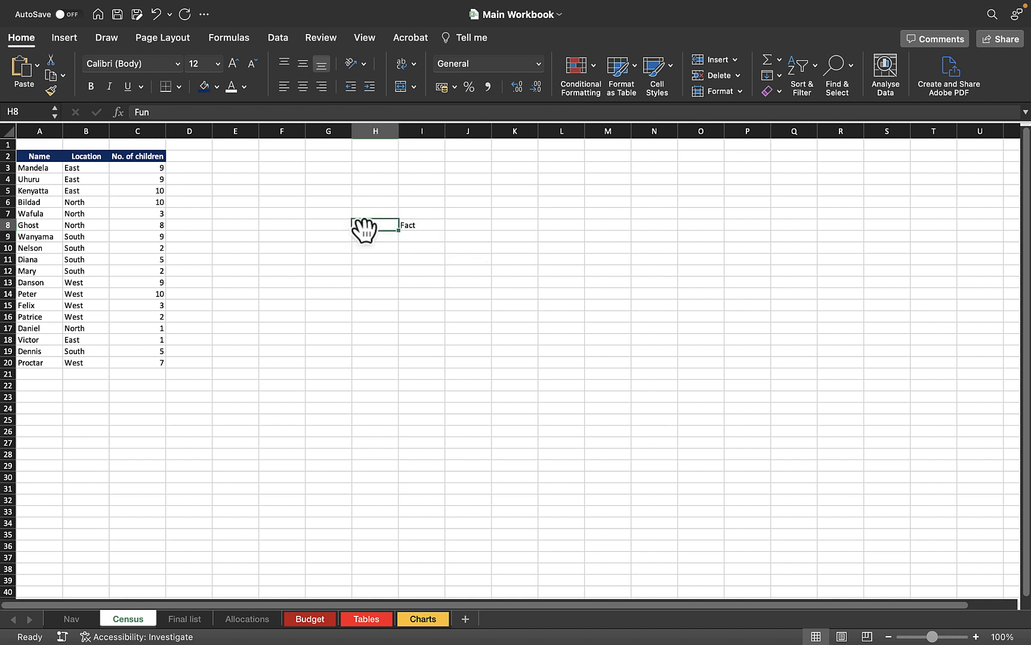
pyautogui.click(417, 225)
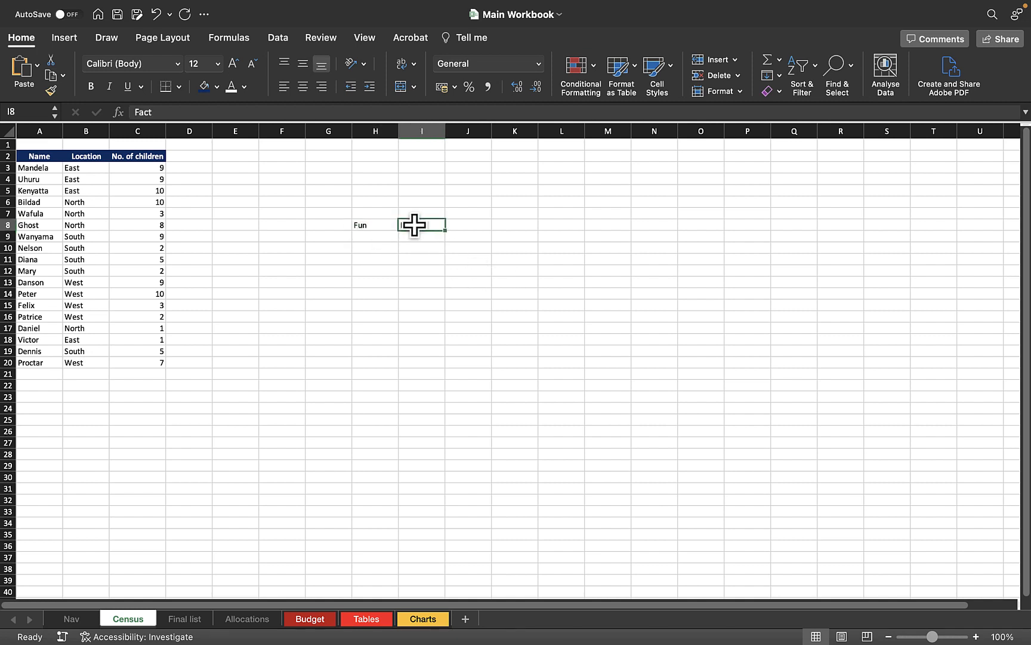
pyautogui.click(371, 229)
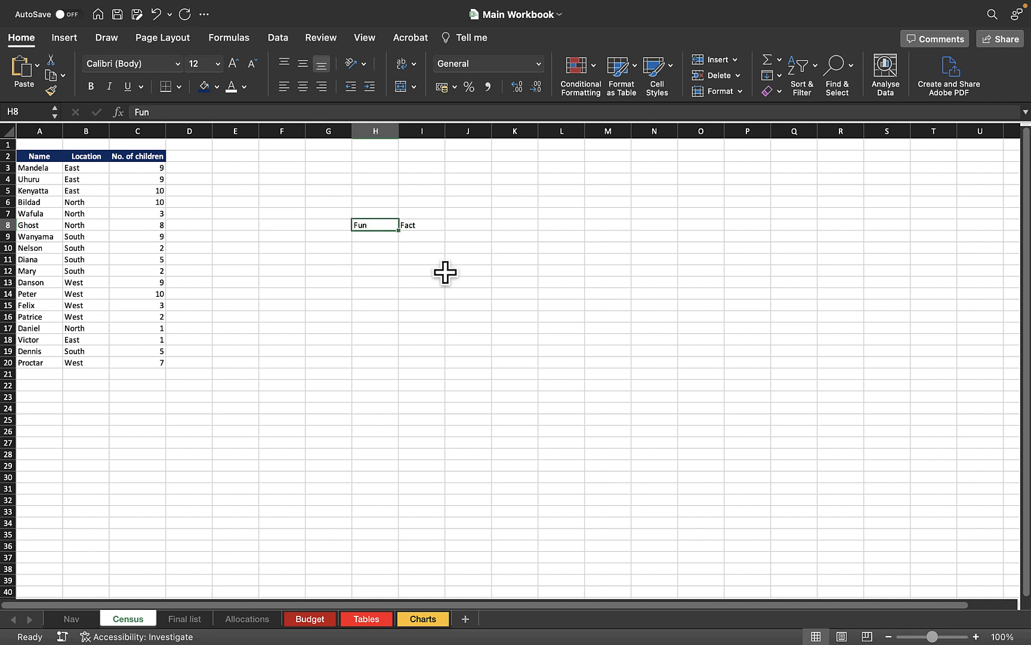
# Enter Chilly in H9 and Fries in I9, then check the four entries
pyautogui.click(383, 239)
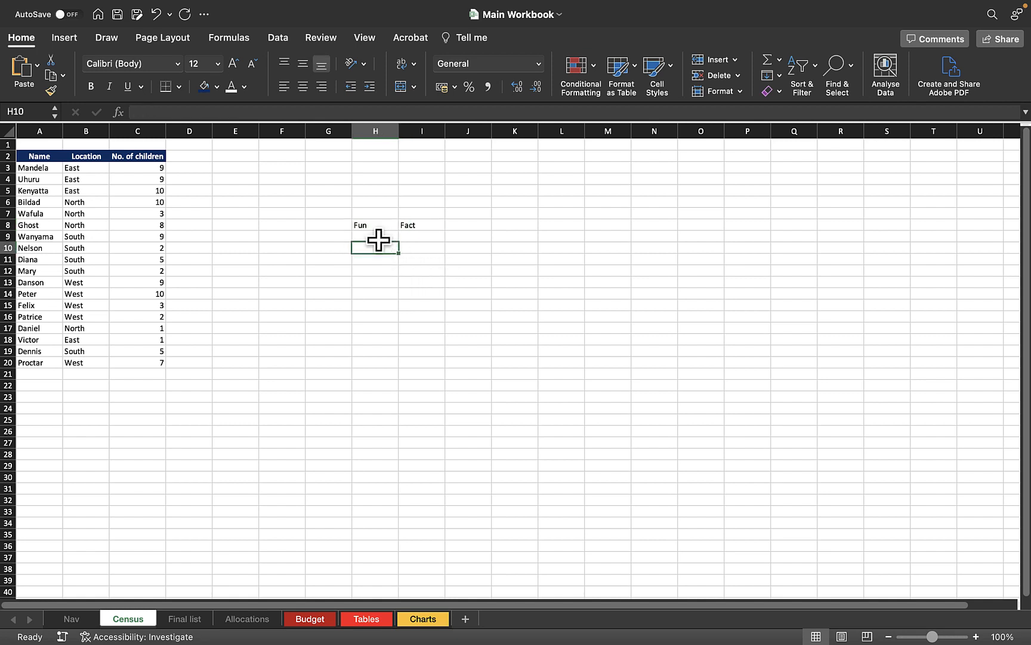
pyautogui.write('Chilly')
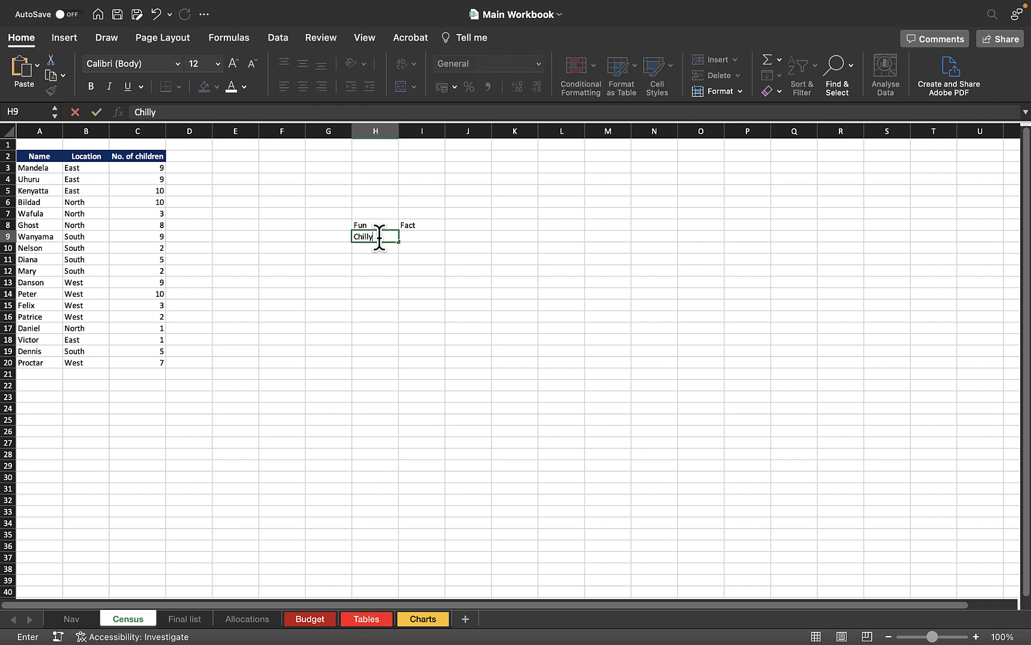
pyautogui.press('Tab')
pyautogui.write('Frie')
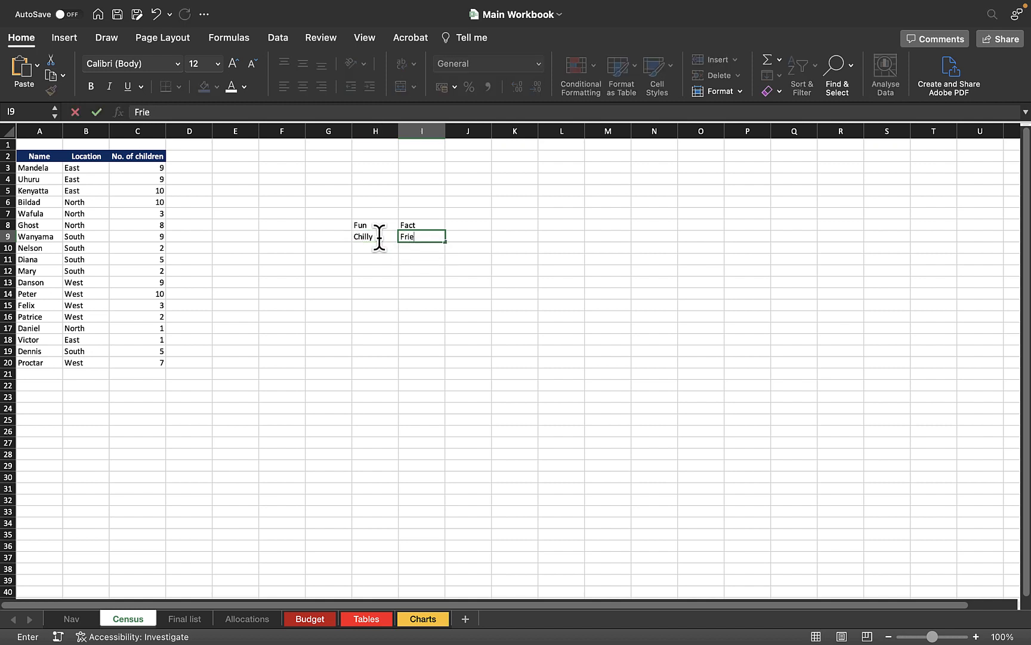
pyautogui.write('s')
pyautogui.press('Return')
pyautogui.click(421, 223)
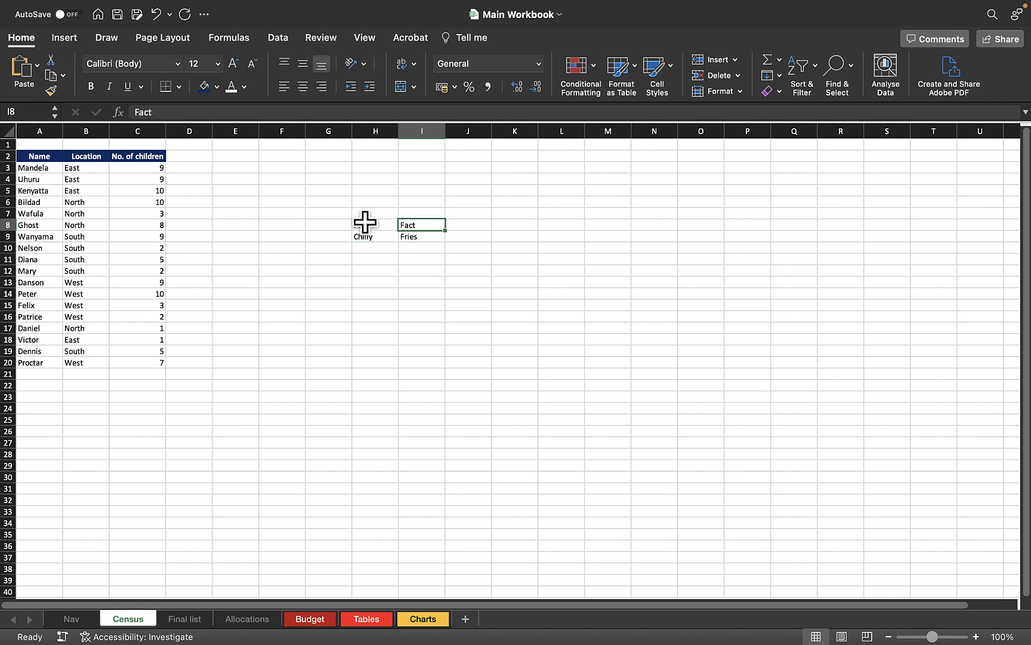
pyautogui.click(365, 223)
pyautogui.click(418, 239)
pyautogui.click(376, 238)
pyautogui.click(459, 267)
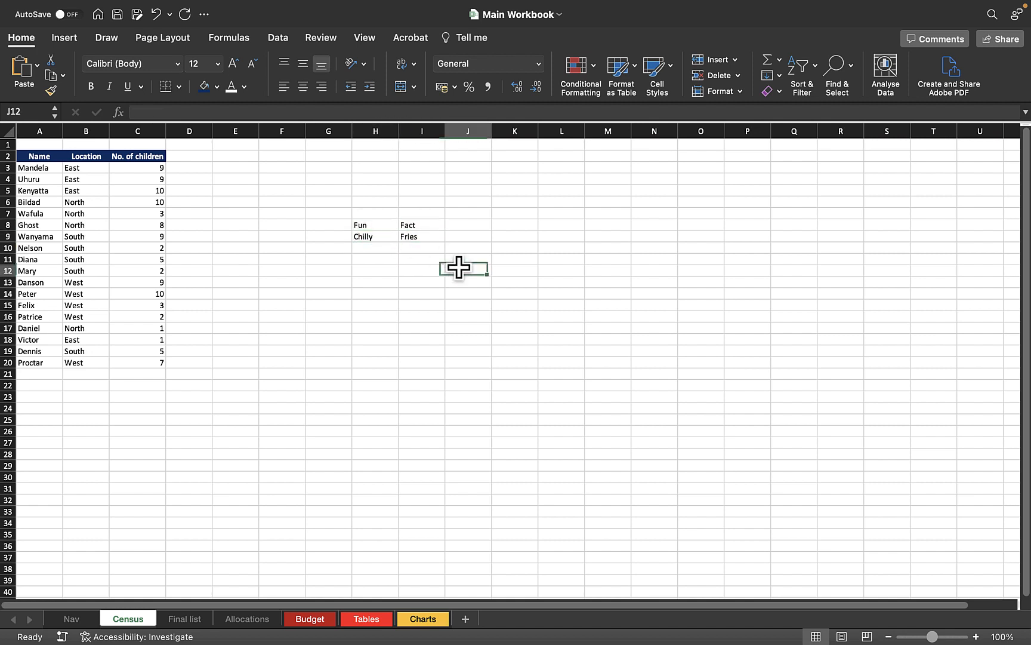
# Delete Macro8 from the View Macros list and confirm the deletion
pyautogui.click(362, 37)
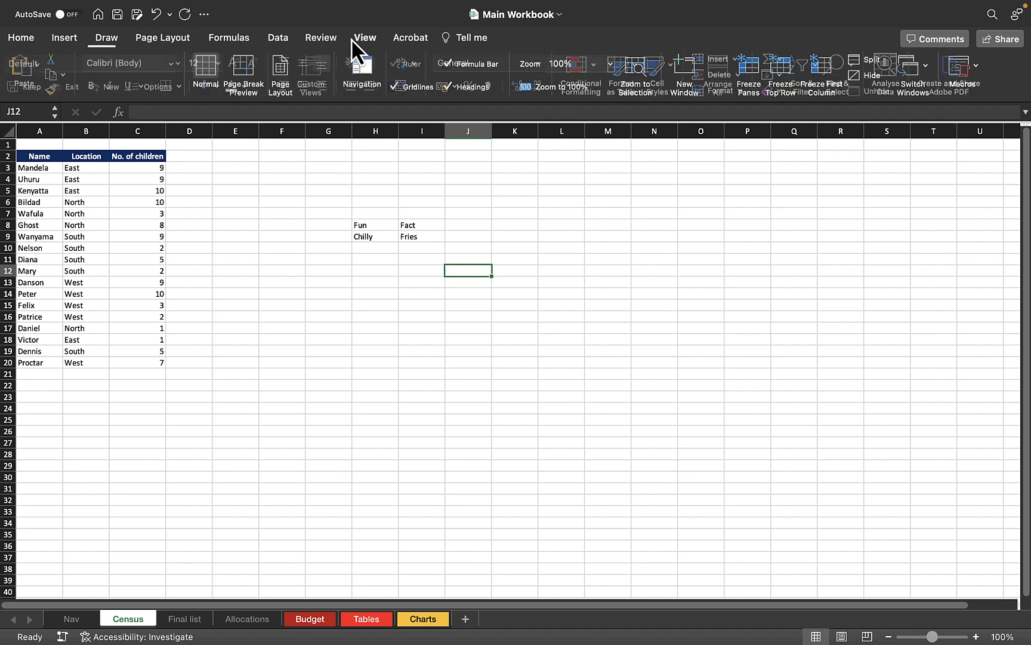
pyautogui.click(967, 77)
pyautogui.click(927, 117)
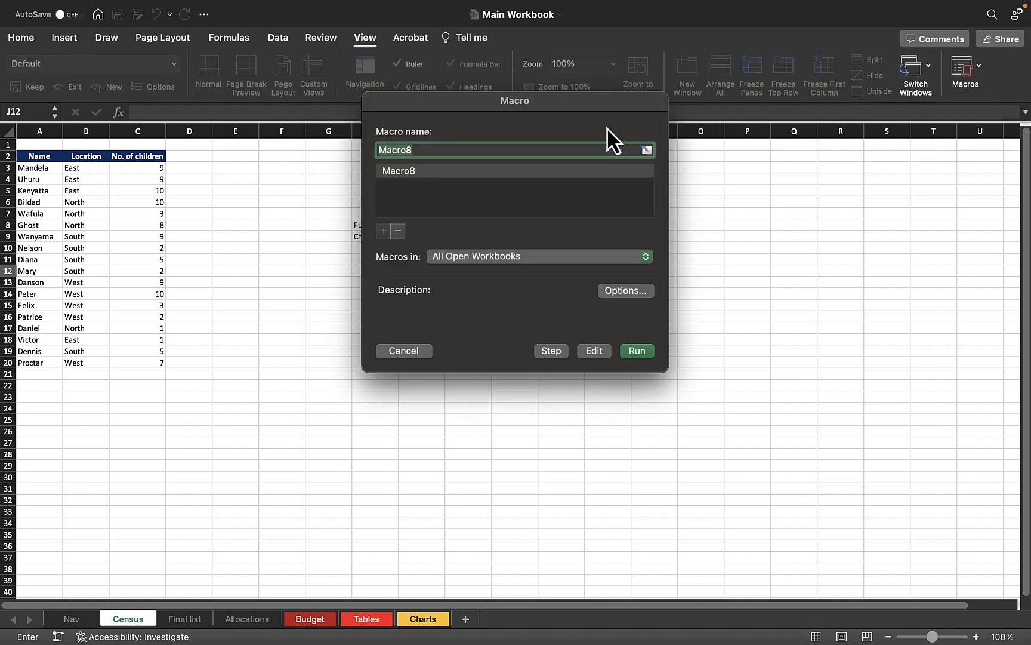
pyautogui.click(436, 173)
pyautogui.click(398, 231)
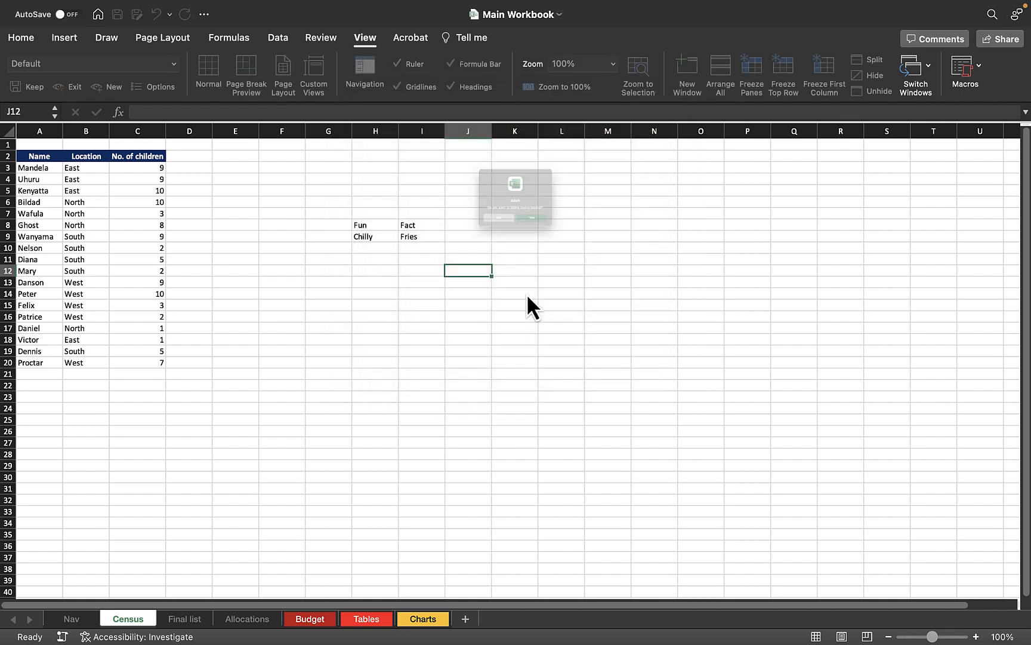
pyautogui.click(561, 246)
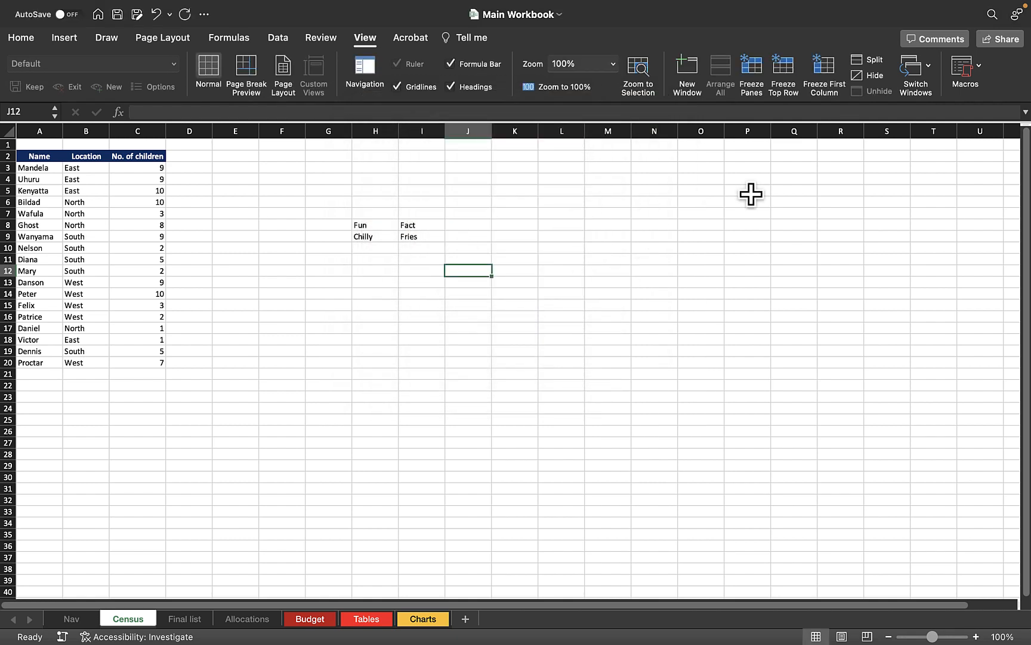
pyautogui.click(970, 81)
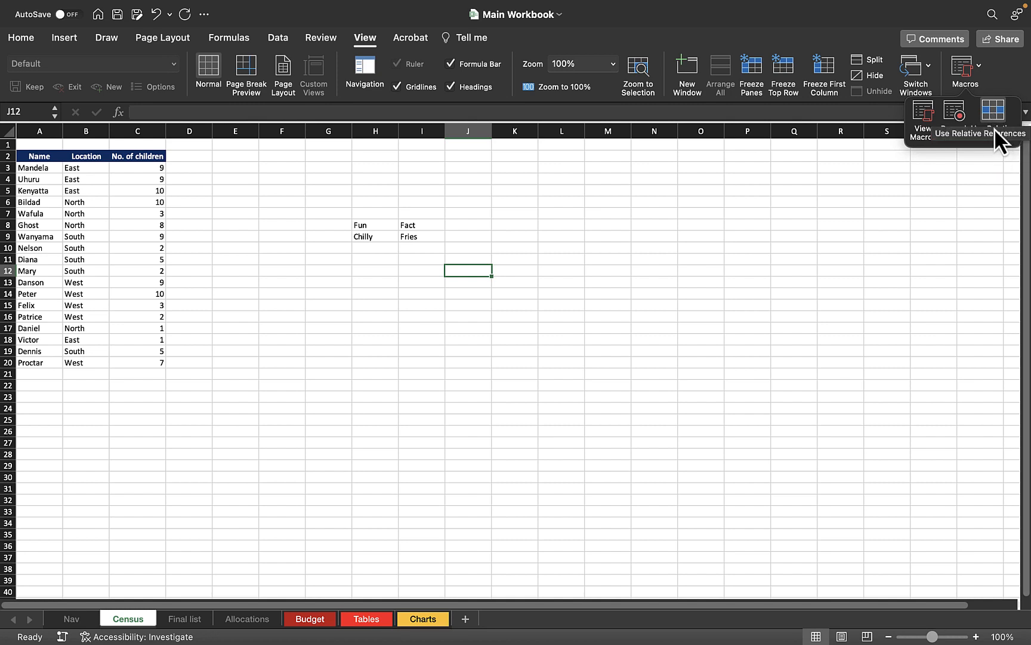
# Record a macro named deleteReference, stored in This Workbook, with shortcut letter r
pyautogui.click(949, 118)
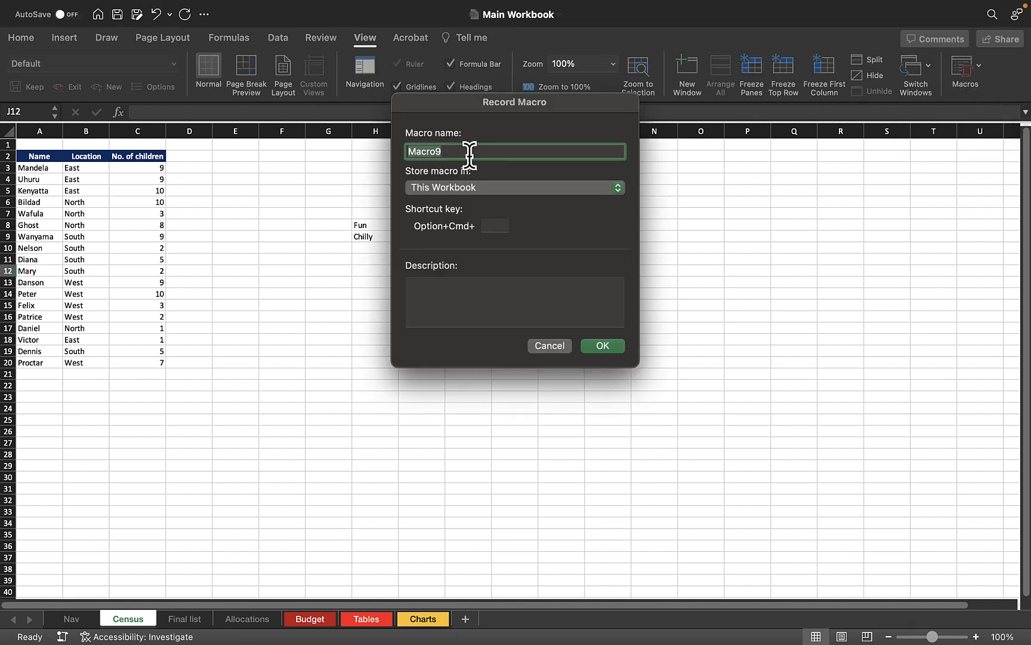
pyautogui.write('deleteReg')
pyautogui.press('BackSpace')
pyautogui.write('ference')
pyautogui.click(471, 190)
pyautogui.click(472, 189)
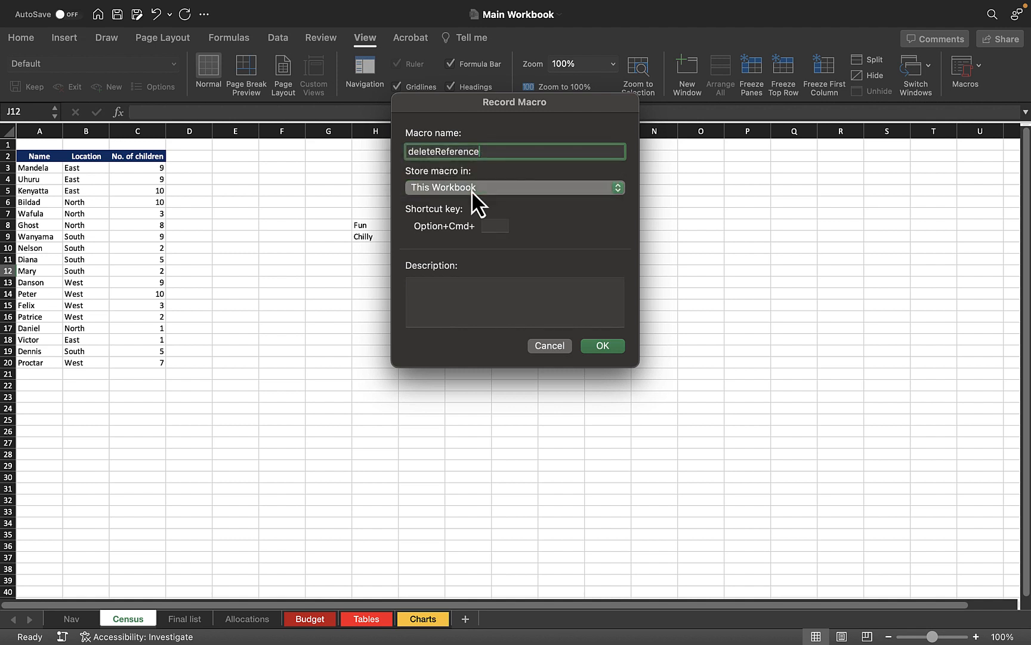
pyautogui.click(491, 225)
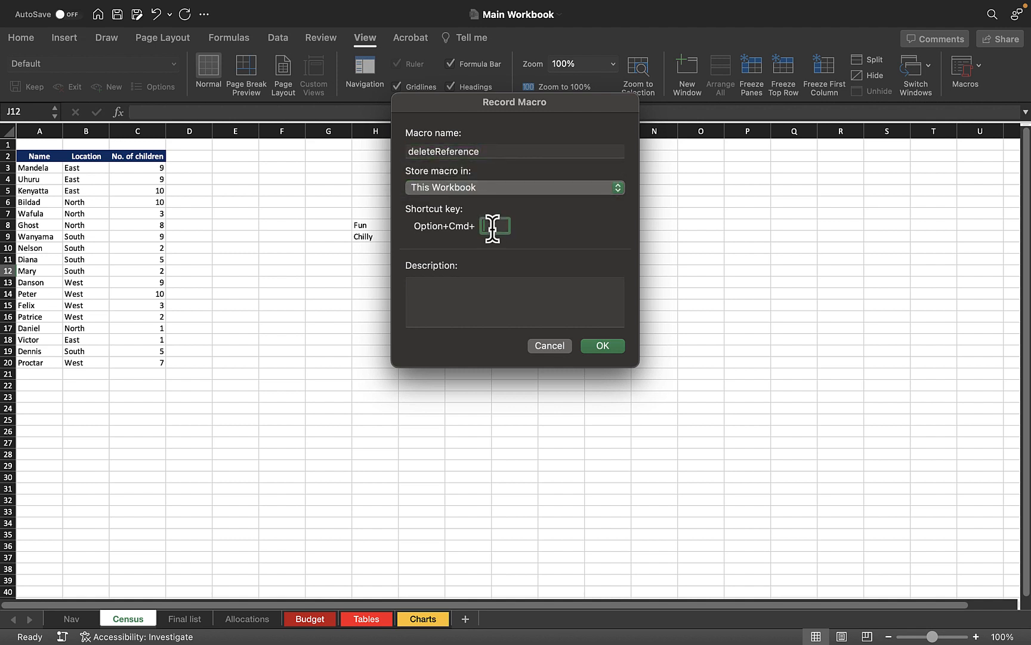
pyautogui.write('r')
pyautogui.click(609, 346)
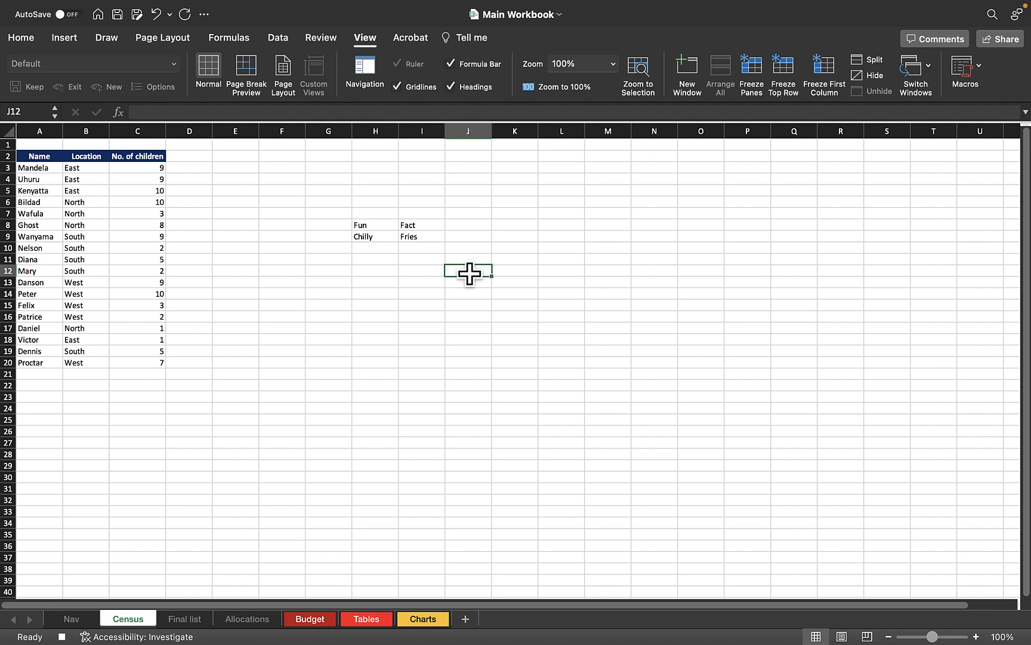
# Undo the Fun entry in H8
pyautogui.click(422, 273)
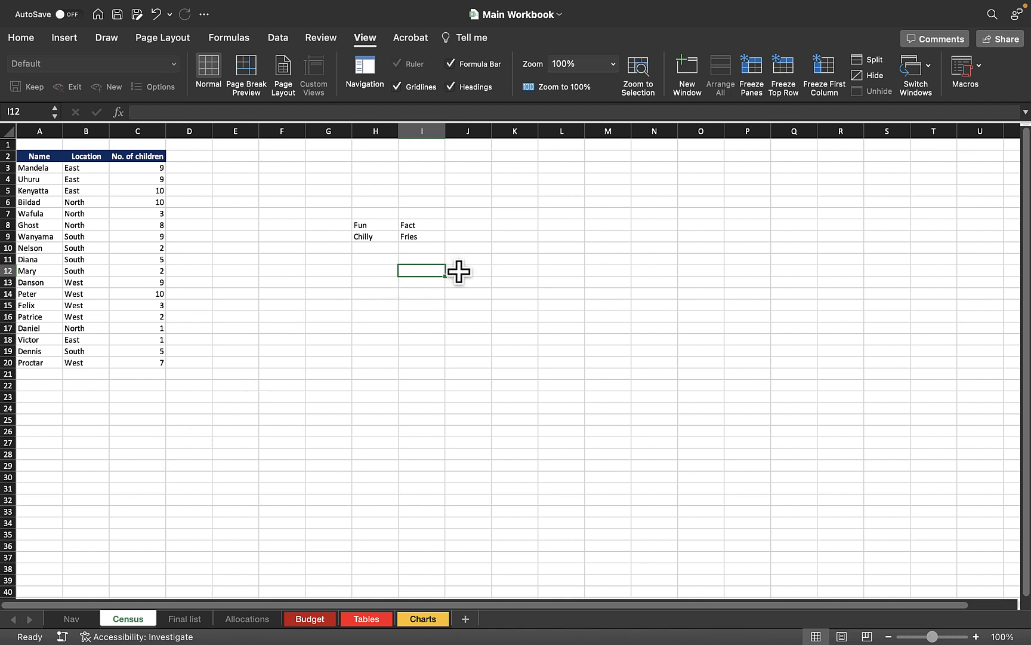
pyautogui.click(478, 293)
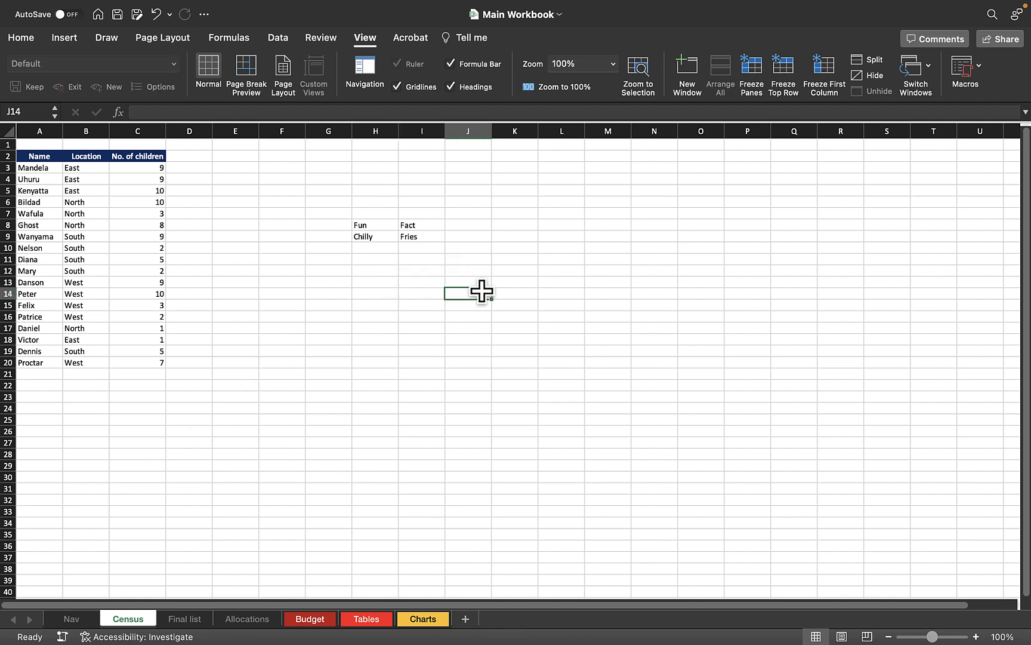
pyautogui.click(423, 226)
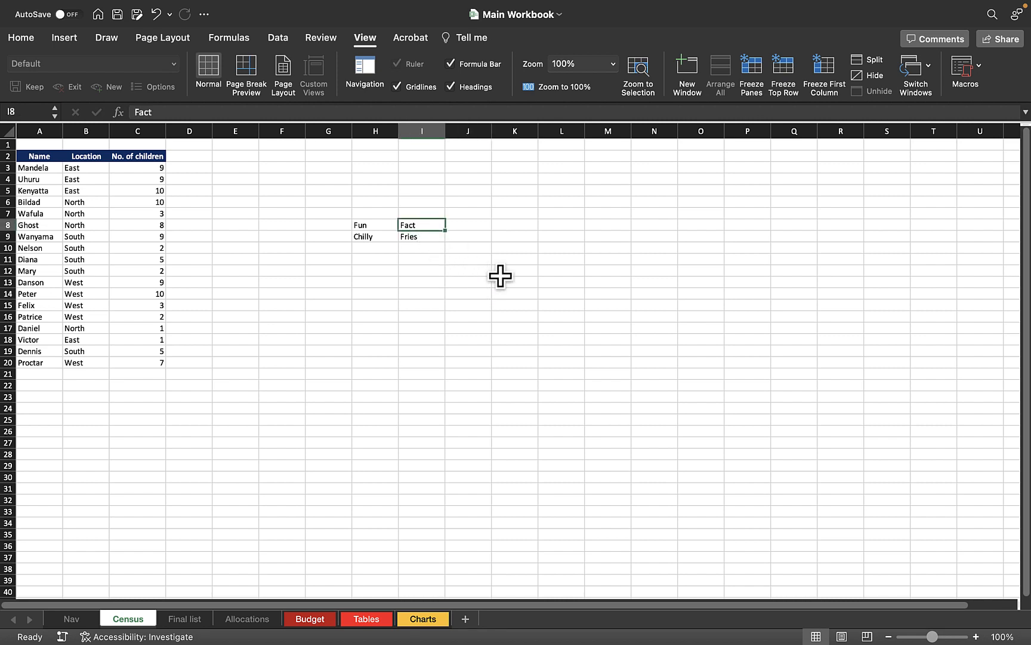
pyautogui.press('super+z')
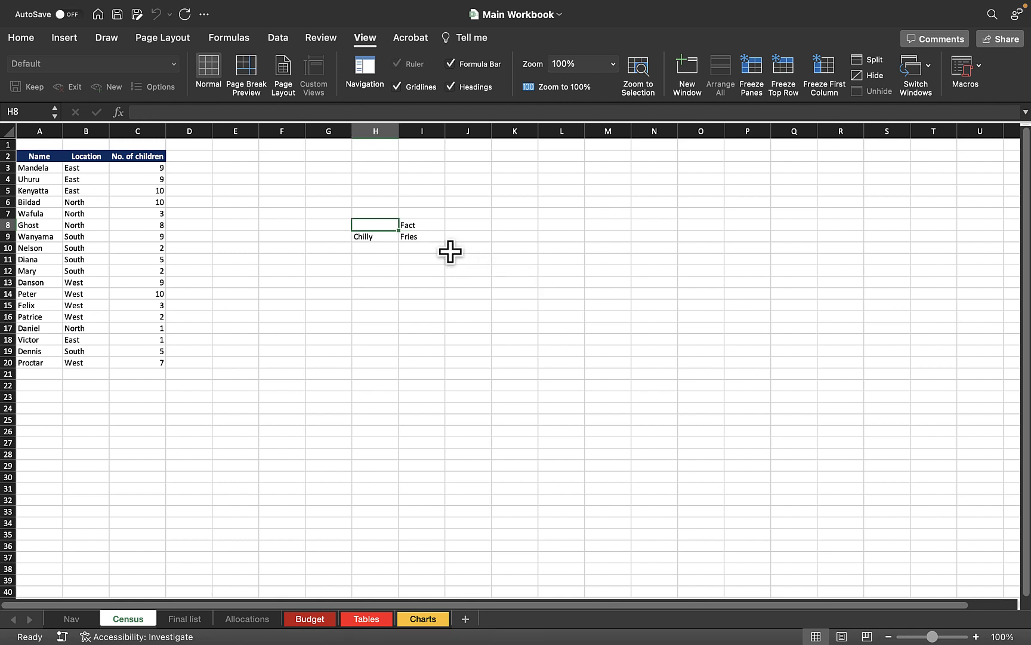
pyautogui.click(425, 239)
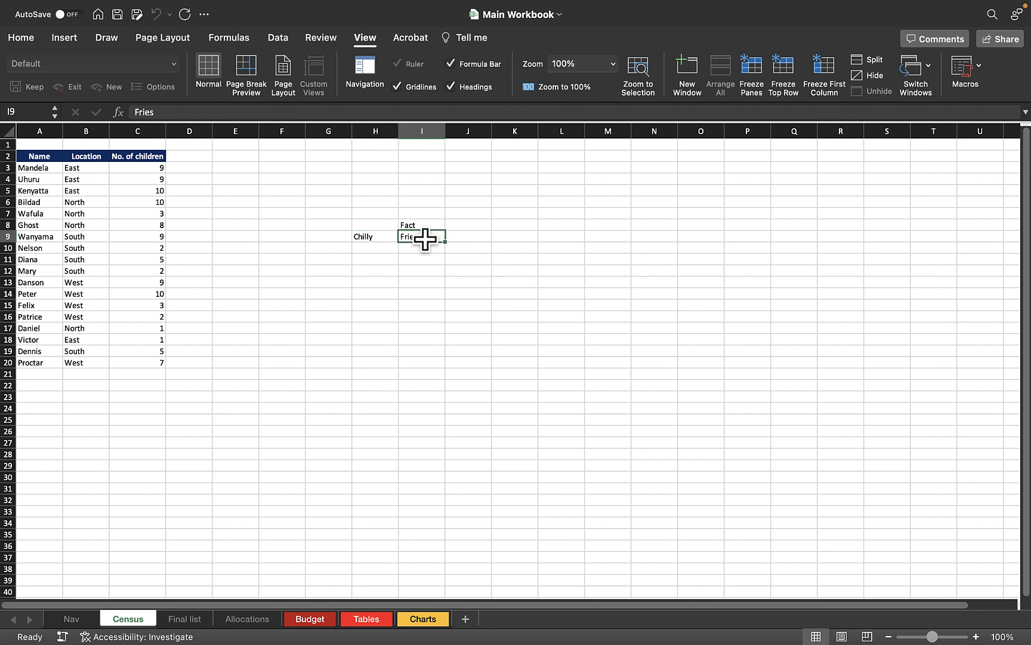
pyautogui.click(474, 223)
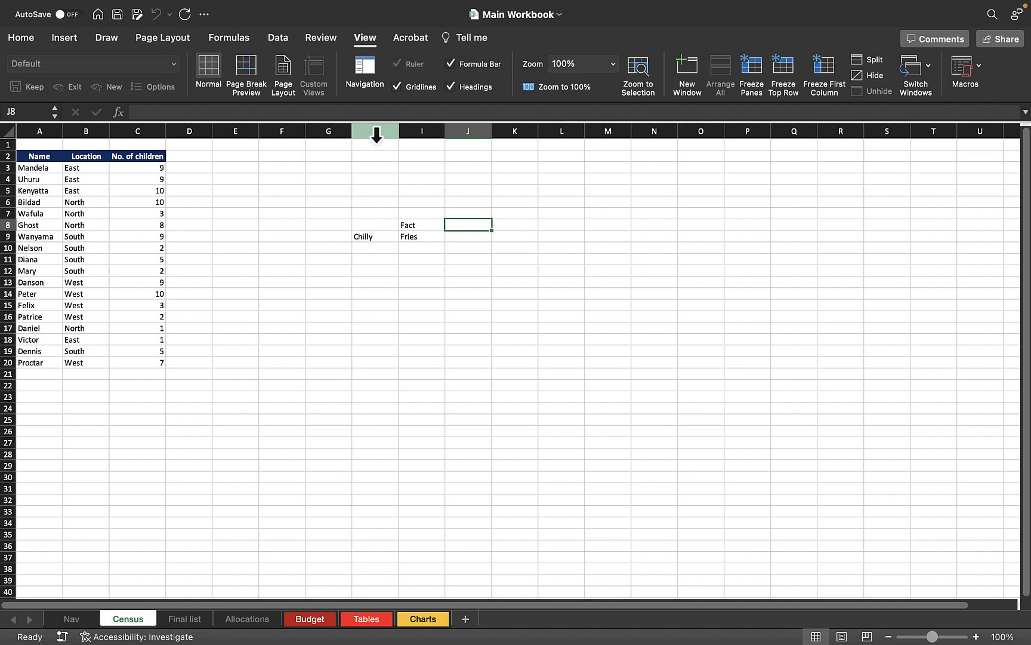
# Undo the Chilly entry in H9
pyautogui.click(376, 132)
pyautogui.click(421, 131)
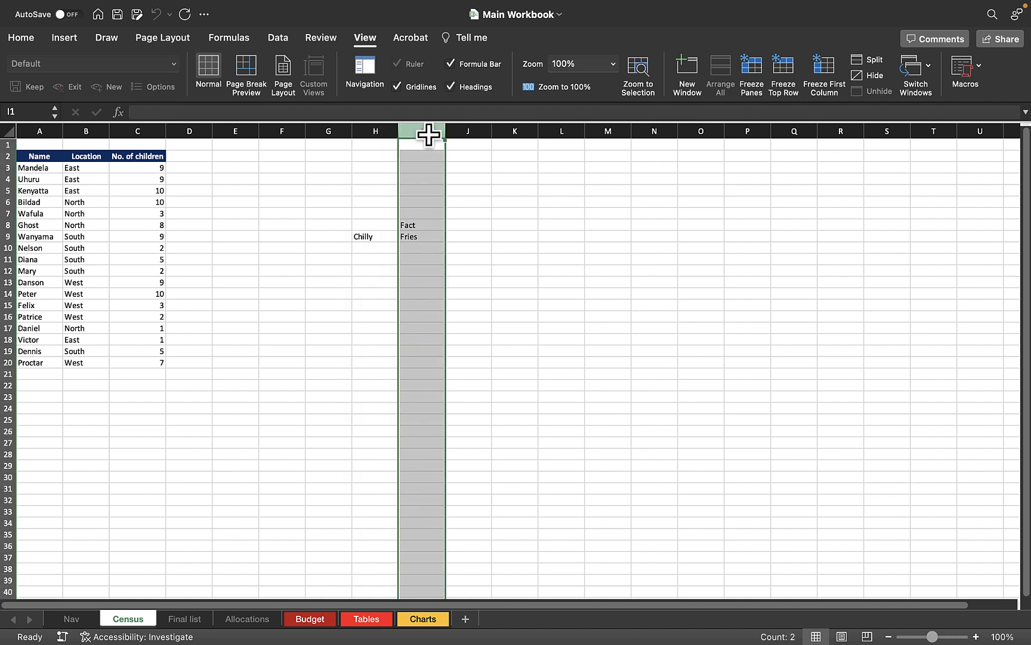
pyautogui.click(378, 132)
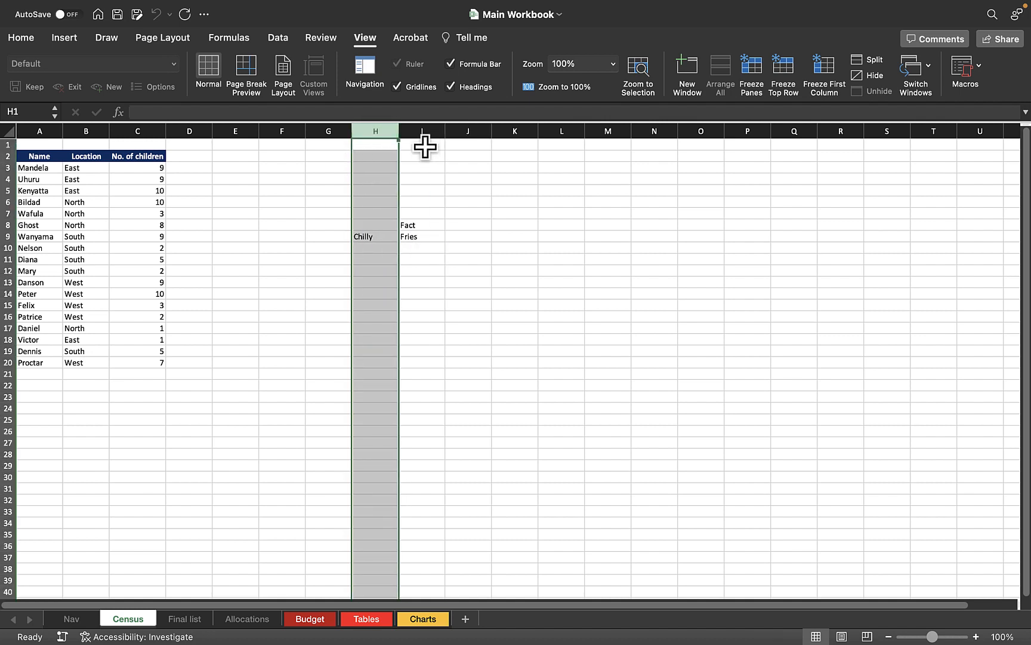
pyautogui.click(382, 237)
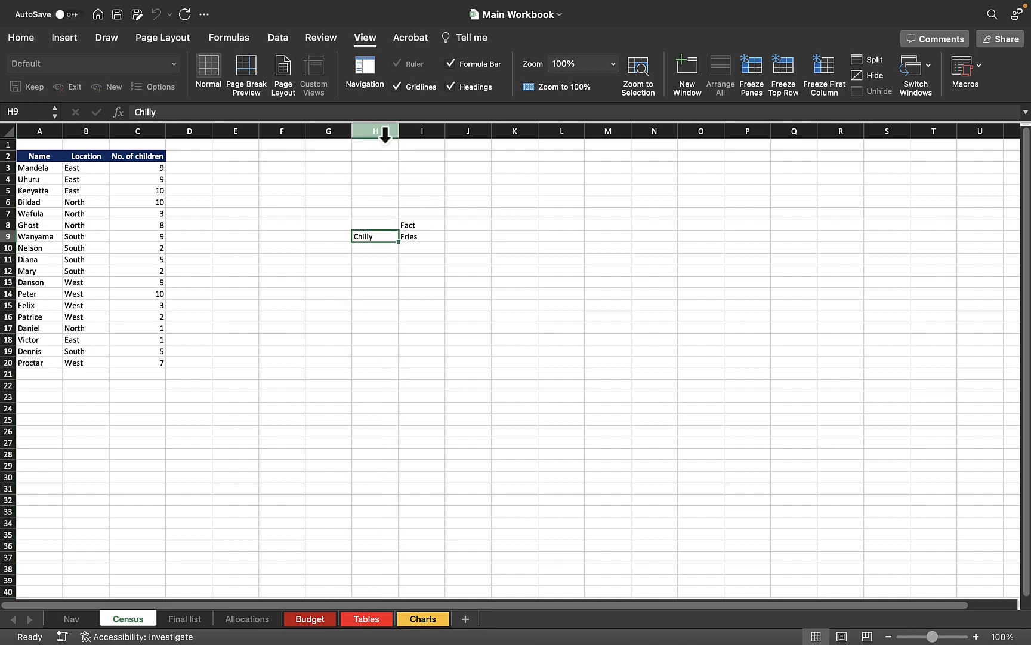
pyautogui.click(386, 133)
pyautogui.click(446, 284)
pyautogui.click(418, 239)
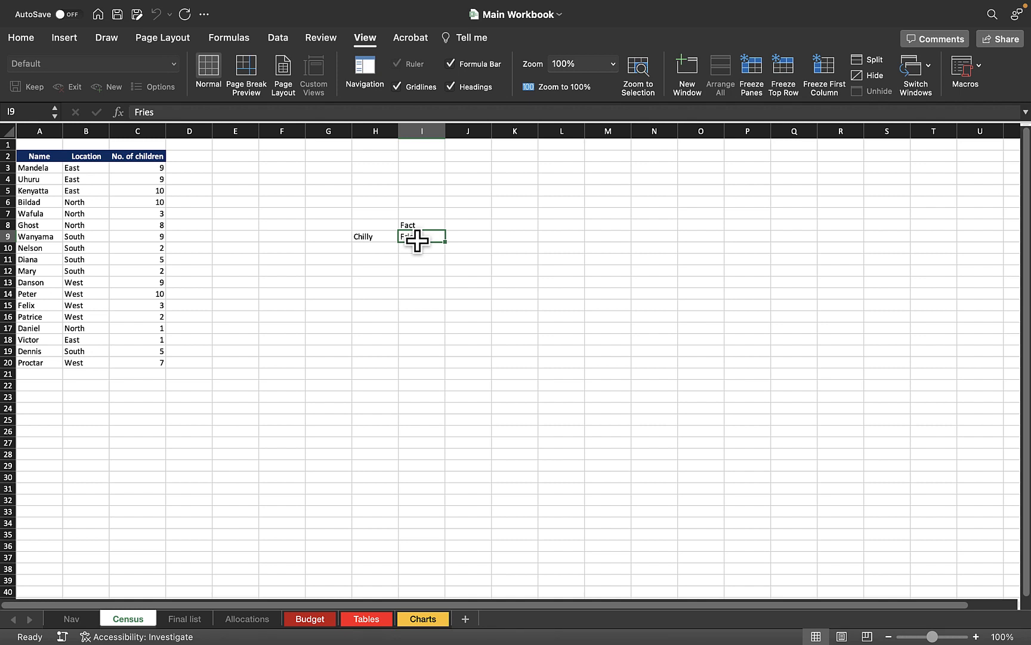
pyautogui.press('super+z')
# Clear column I to remove Fact and Fries
pyautogui.click(484, 261)
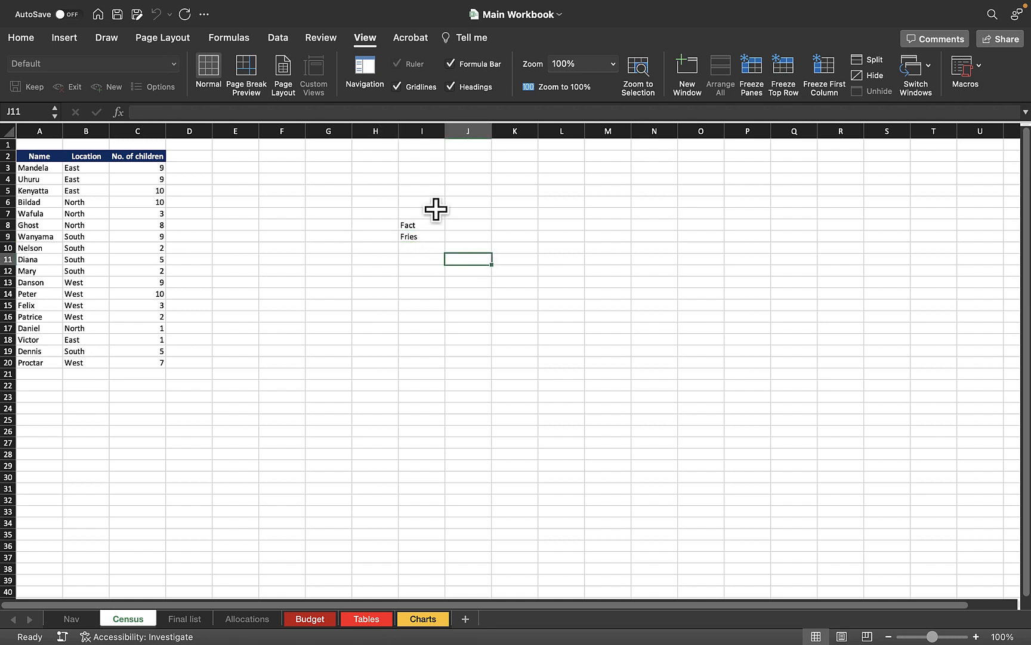
pyautogui.click(414, 127)
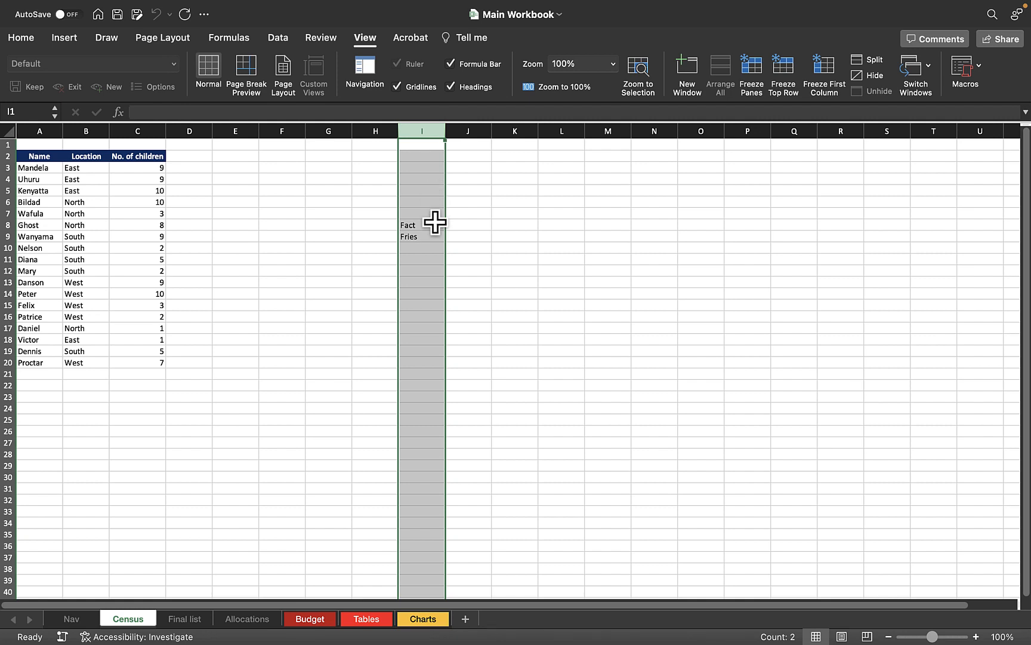
pyautogui.press('Delete')
pyautogui.click(504, 306)
pyautogui.click(382, 191)
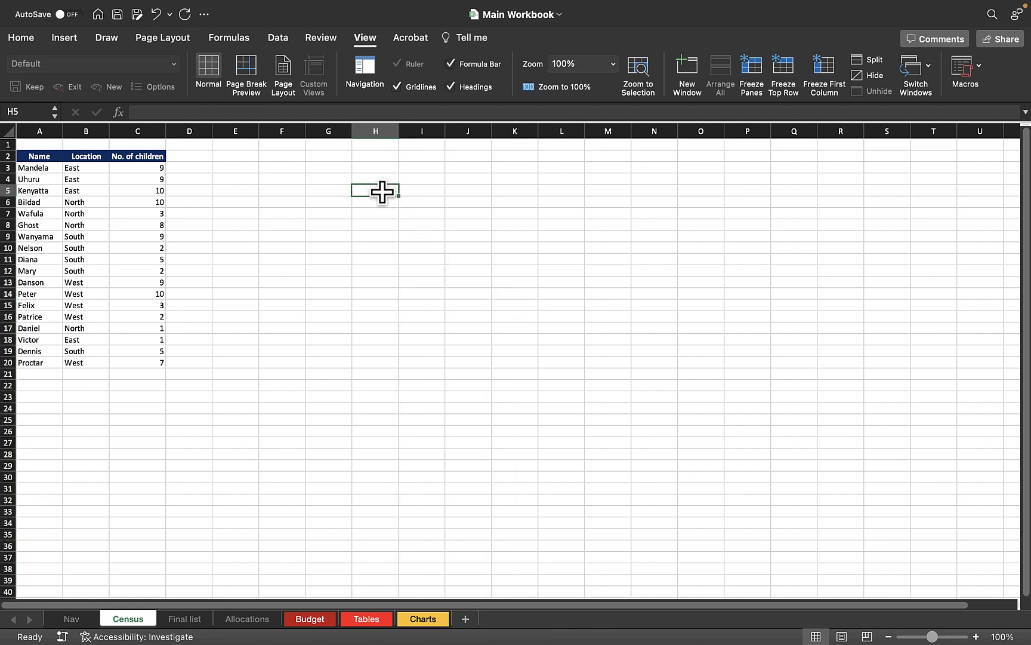
# Enter the headings Full names in H5 and First Name in I5
pyautogui.write('Full name')
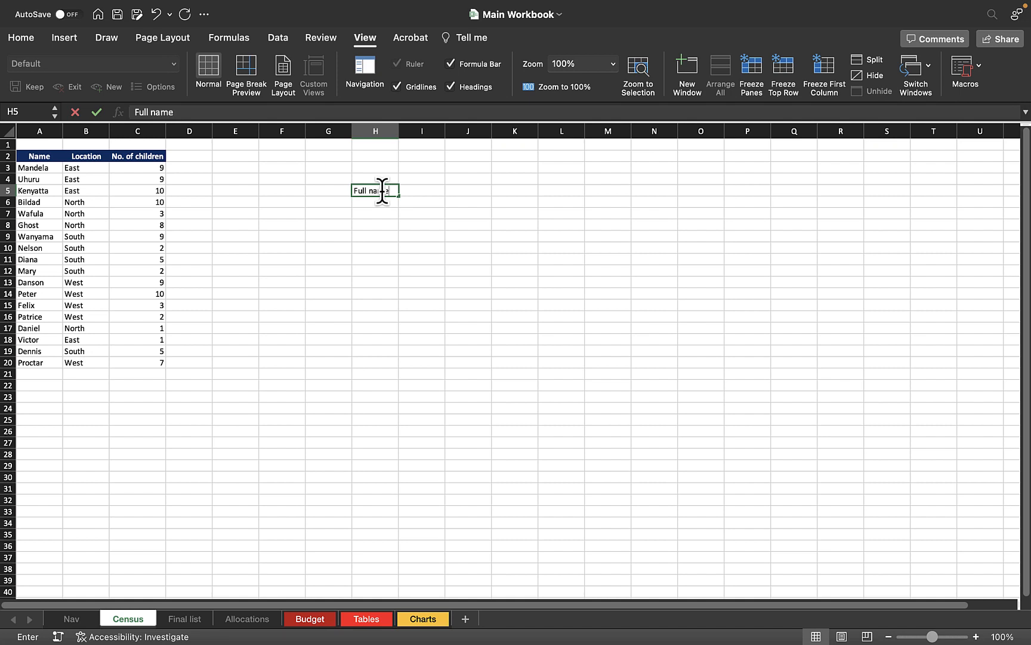
pyautogui.write('s')
pyautogui.press('Return')
pyautogui.click(429, 190)
pyautogui.write('F')
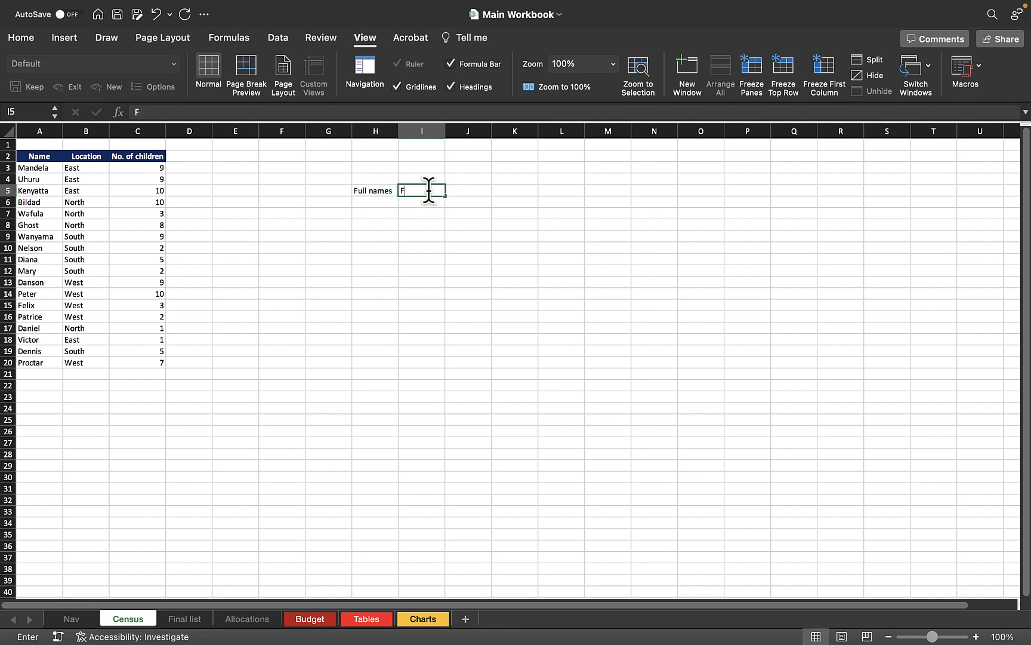
pyautogui.write('irst Name')
pyautogui.press('Return')
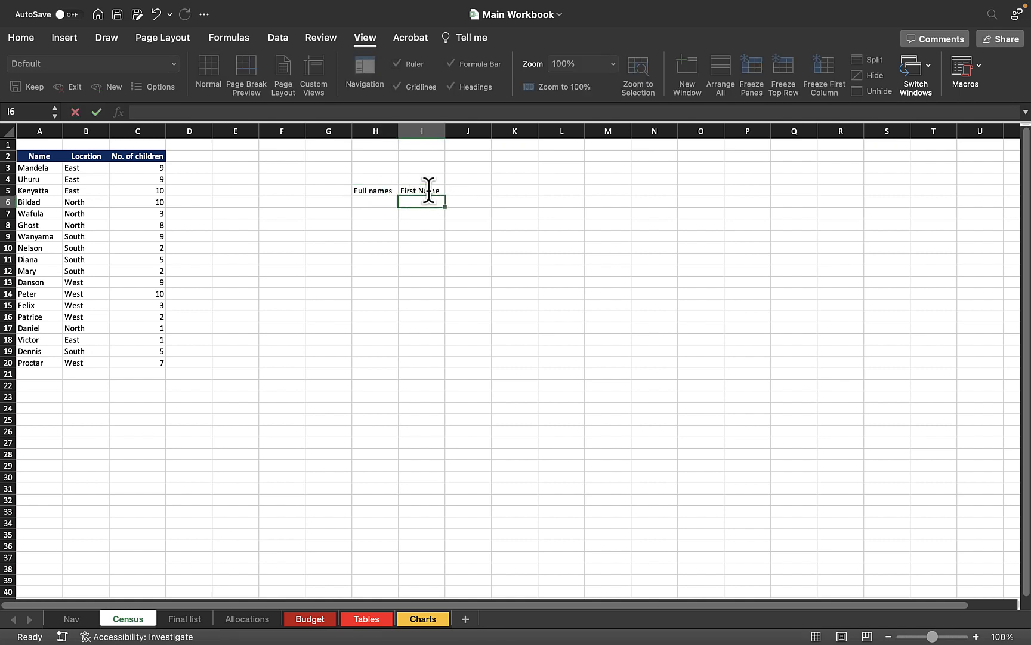
# Enter a sample person's full name in H6
pyautogui.click(377, 203)
pyautogui.write('Bildad')
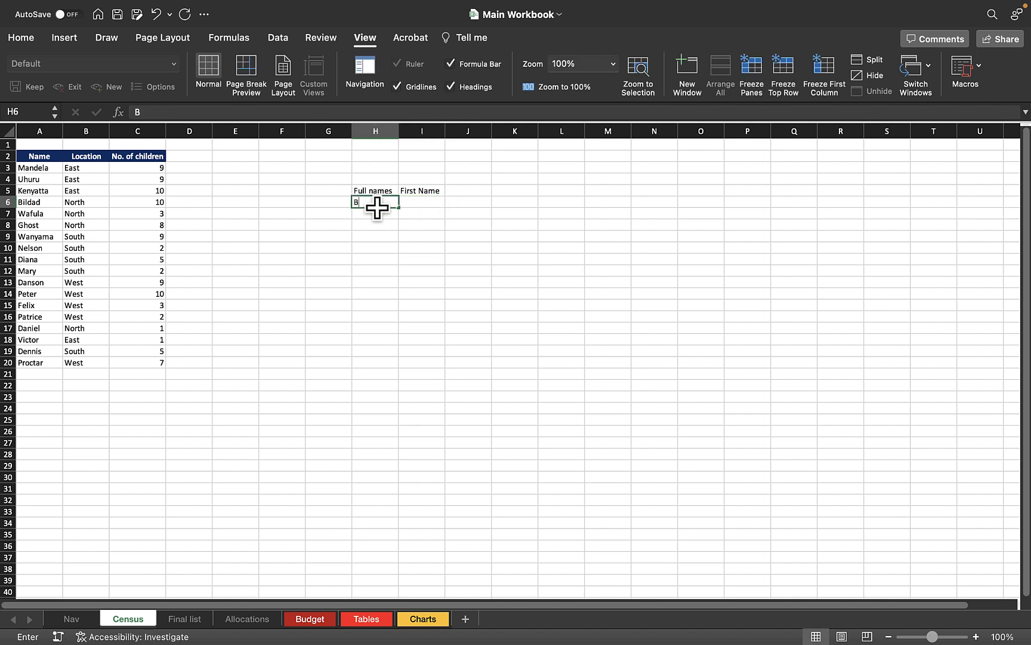
pyautogui.press('BackSpace')
pyautogui.press('BackSpace')
pyautogui.press('BackSpace')
pyautogui.press('BackSpace')
pyautogui.press('BackSpace')
pyautogui.press('BackSpace')
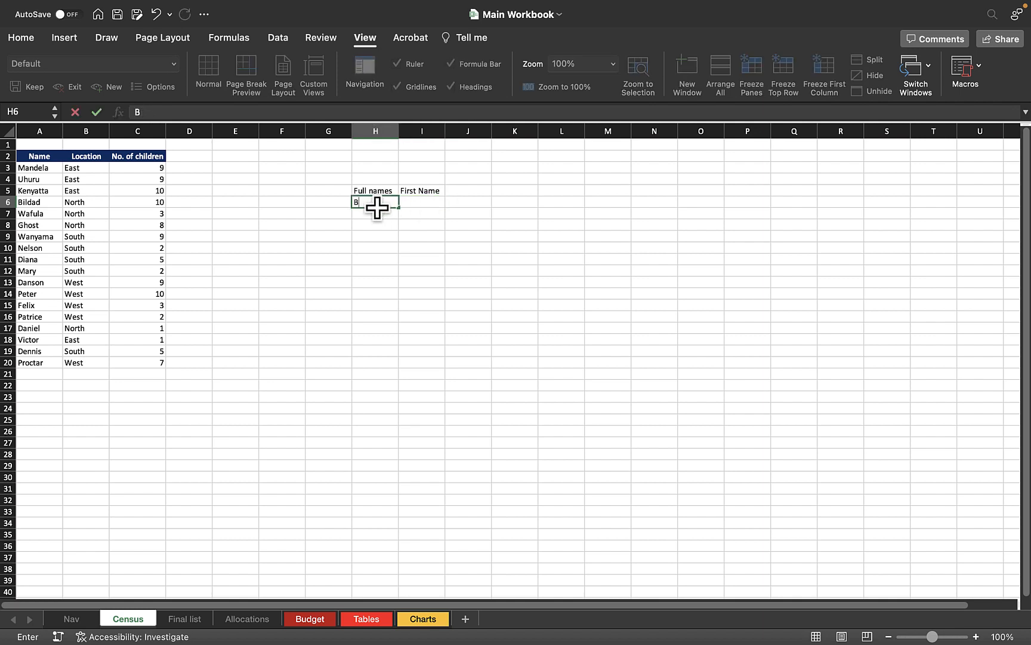
pyautogui.press('Return')
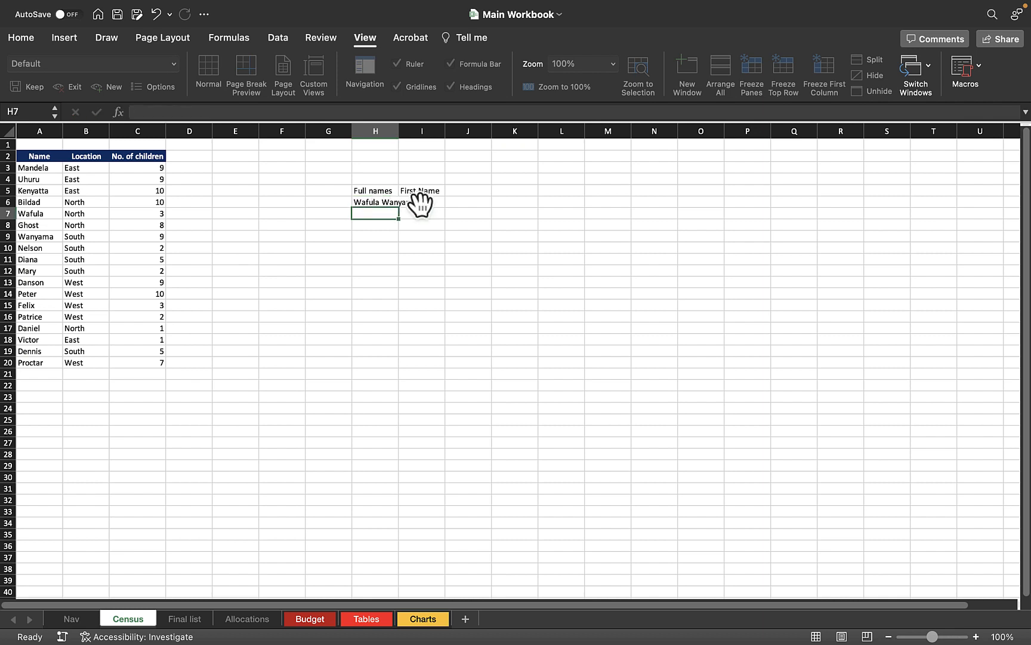
# Clear the First Name heading from column I and widen column H to fit
pyautogui.click(402, 137)
pyautogui.click(413, 137)
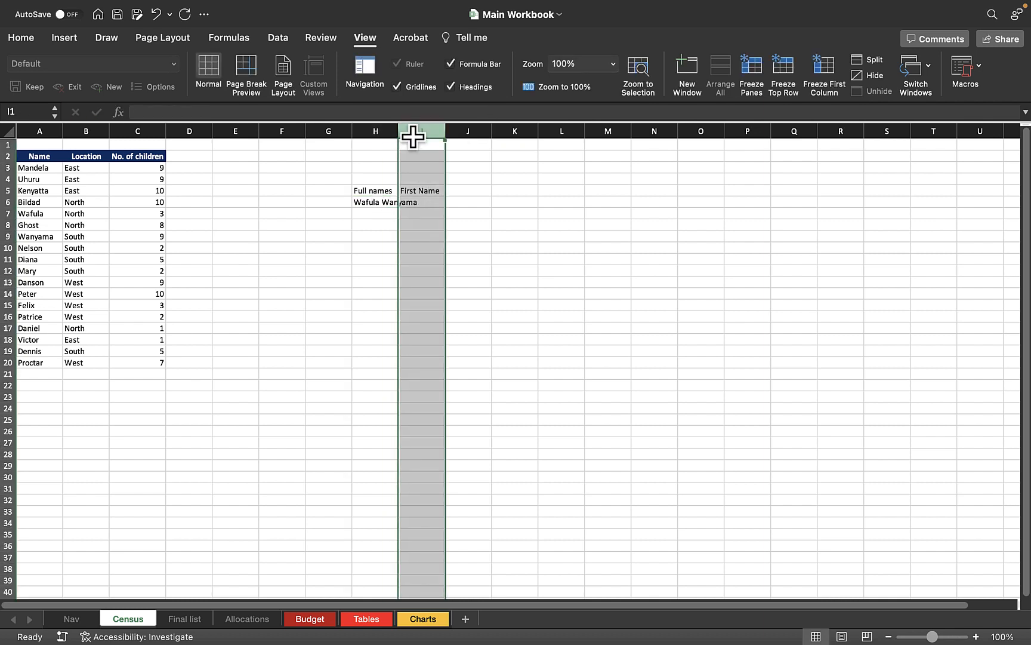
pyautogui.press('Delete')
pyautogui.click(455, 225)
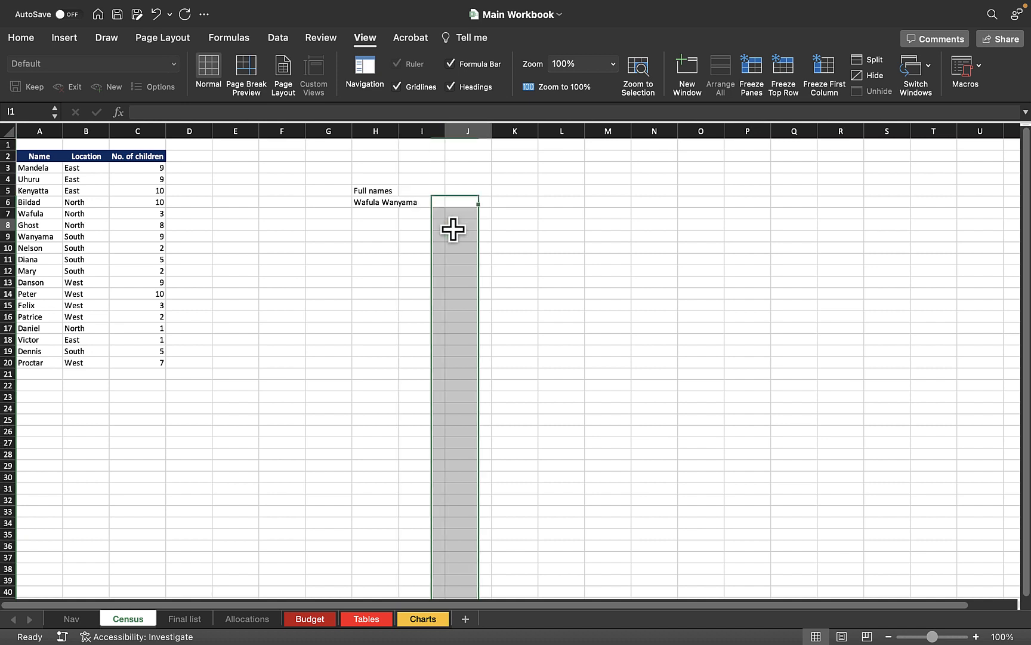
pyautogui.click(401, 136)
pyautogui.moveTo(401, 136); pyautogui.dragTo(422, 179)
pyautogui.click(425, 205)
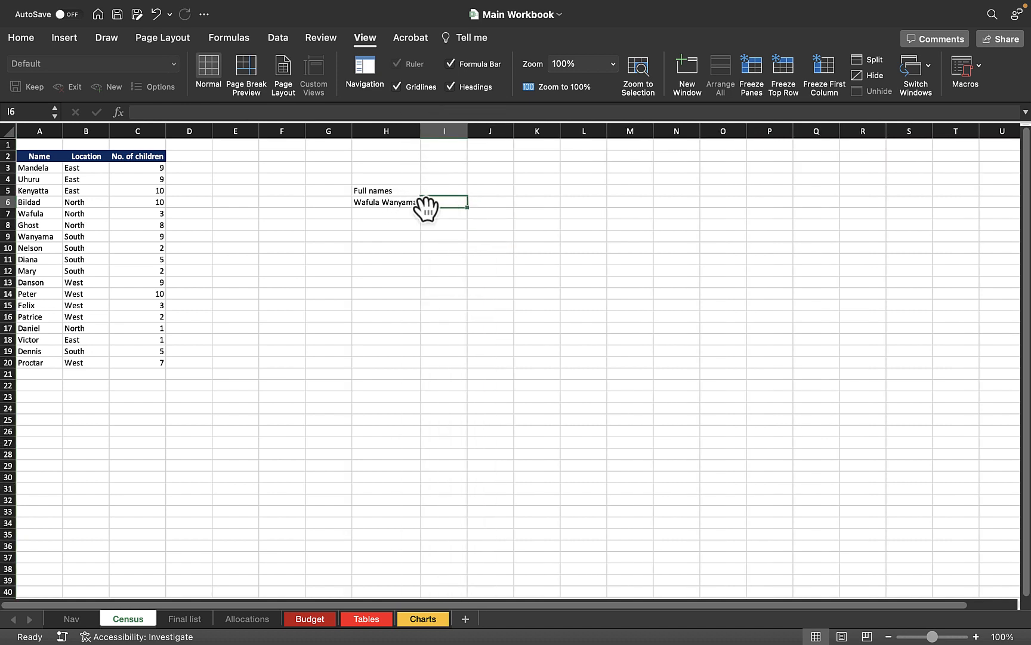
pyautogui.click(385, 132)
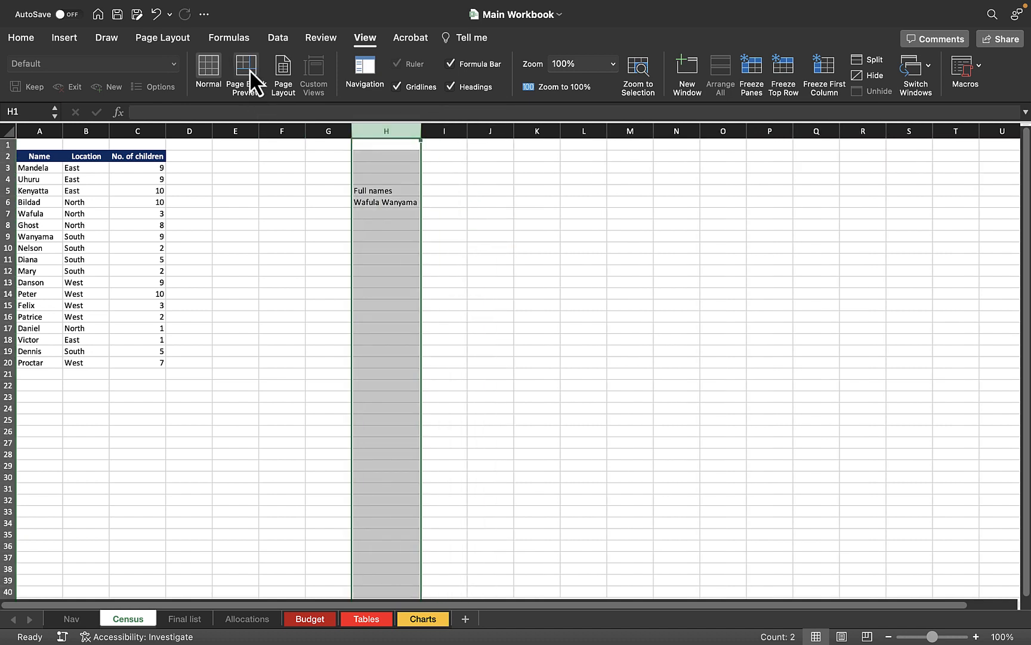
# Split column H with Text to Columns, Delimited, using Space as the separator
pyautogui.click(273, 40)
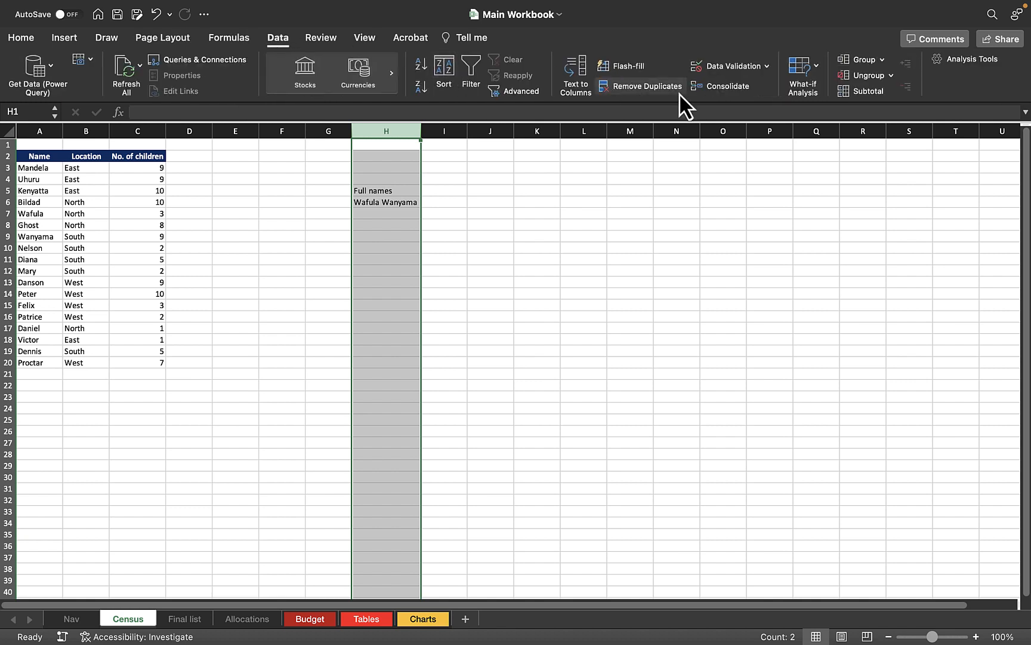
pyautogui.click(575, 71)
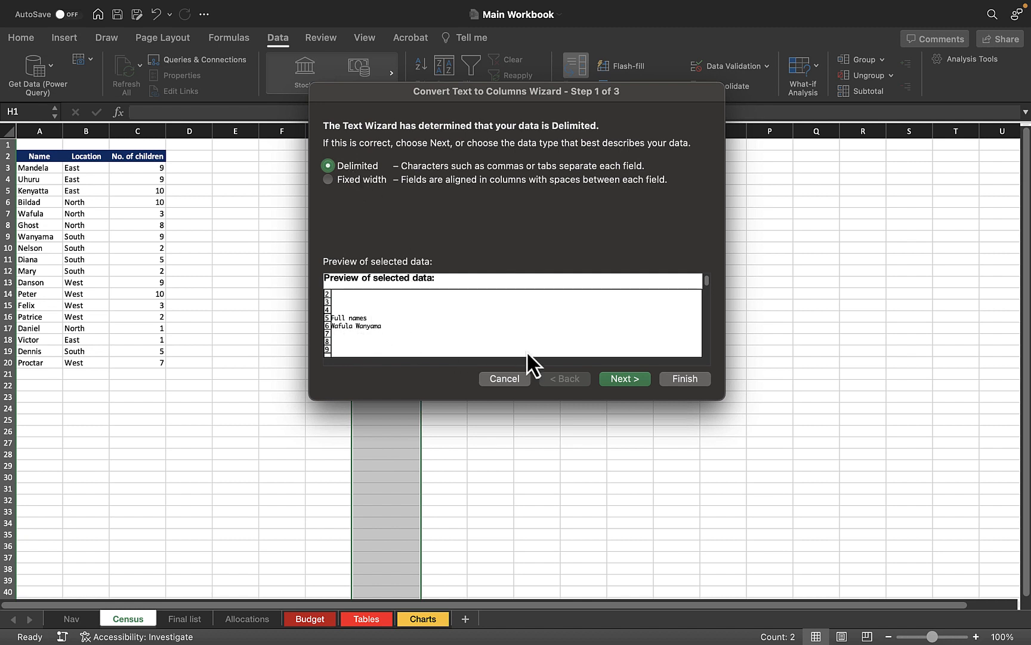
pyautogui.click(626, 379)
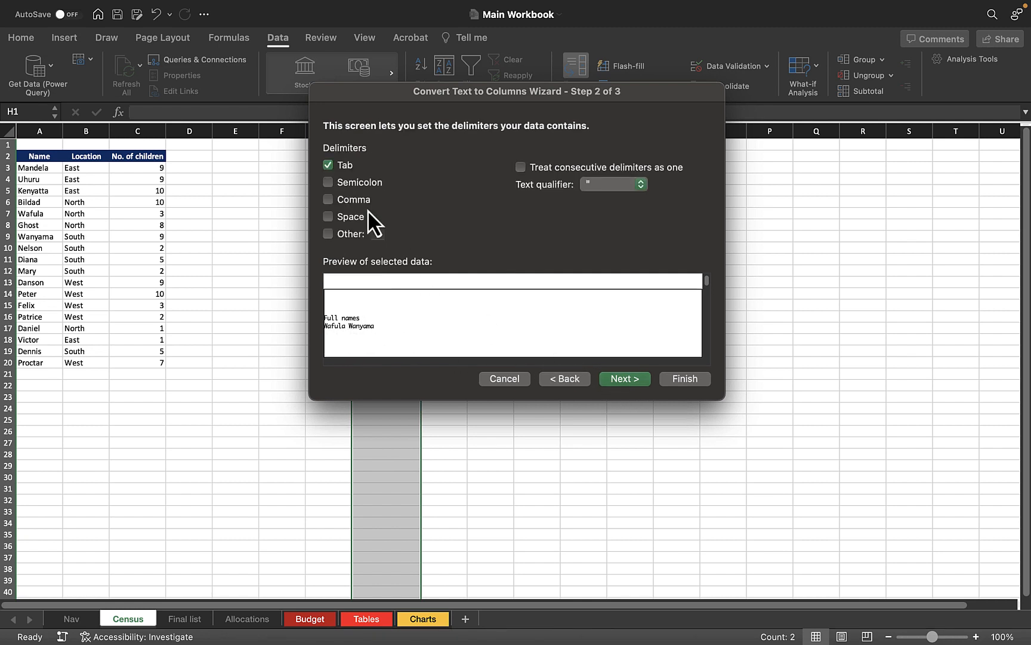
pyautogui.click(346, 216)
pyautogui.click(685, 379)
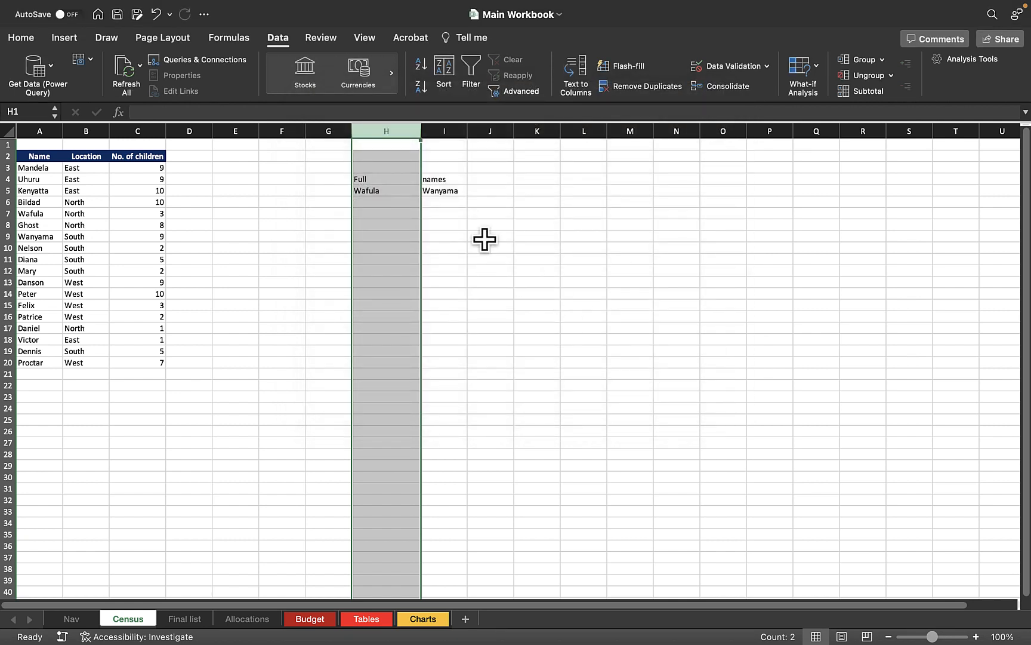
# Remove Full from H4, leaving names in I4
pyautogui.click(444, 213)
pyautogui.click(378, 193)
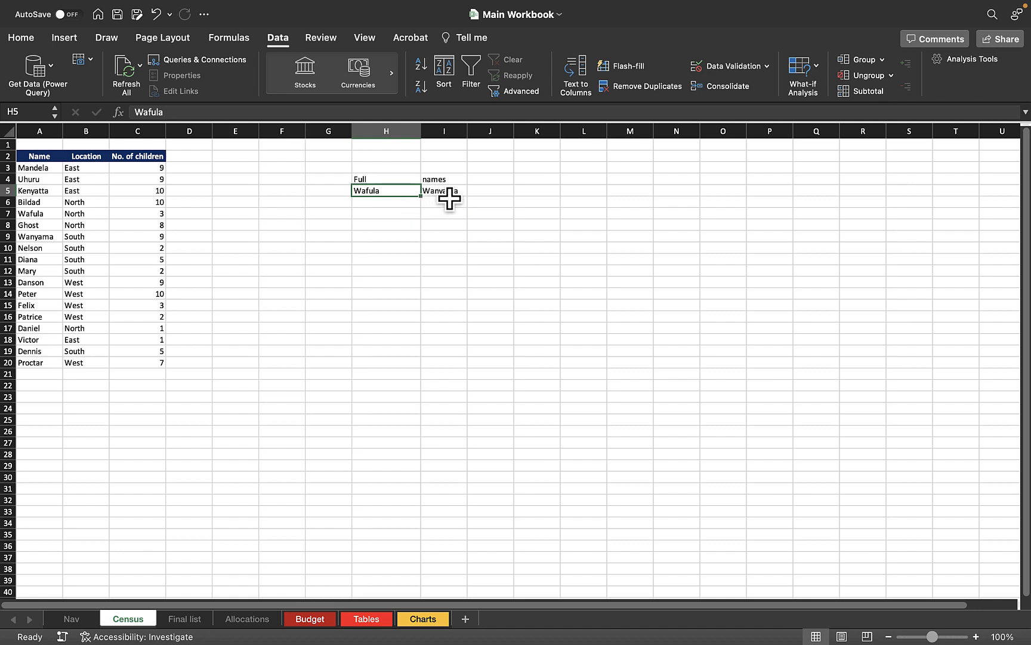
pyautogui.click(460, 203)
pyautogui.click(368, 179)
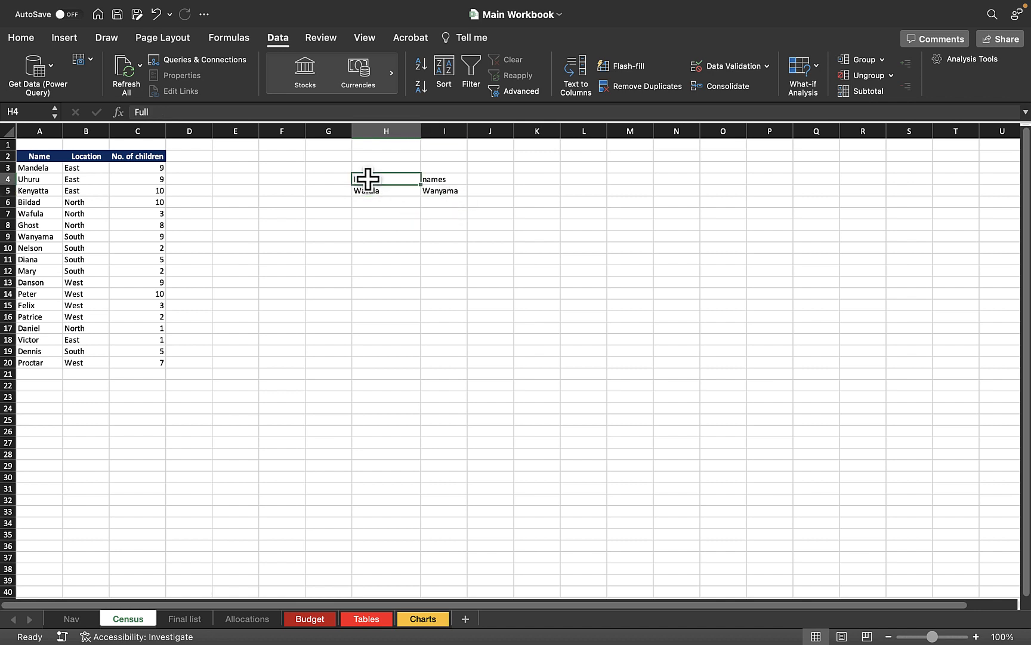
pyautogui.click(426, 178)
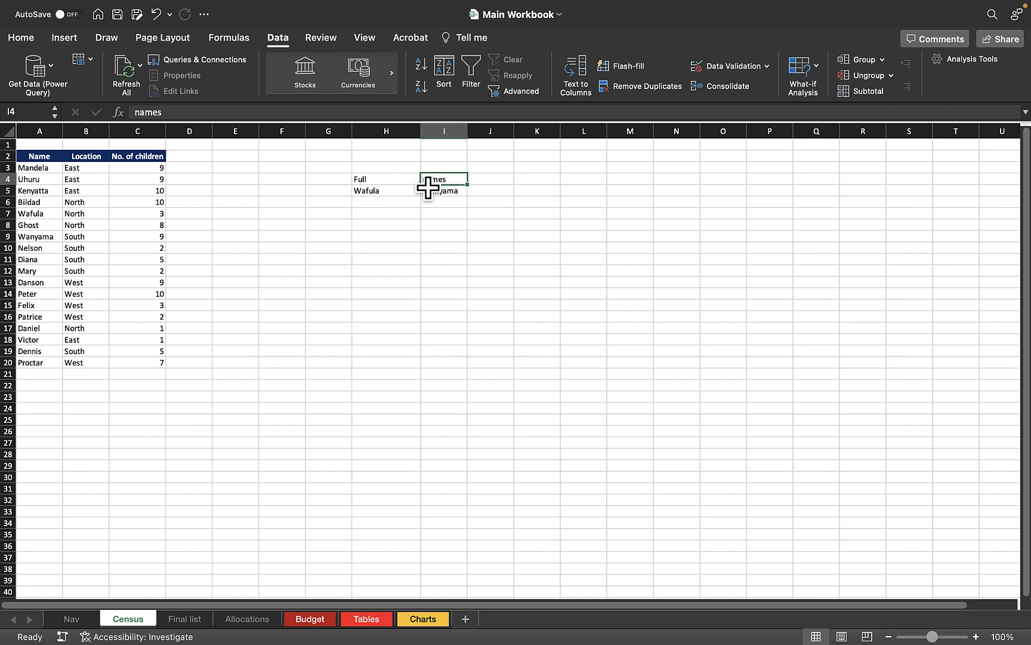
pyautogui.press('super+z')
# Delete the first name from H5, keeping the surname in I5
pyautogui.click(445, 192)
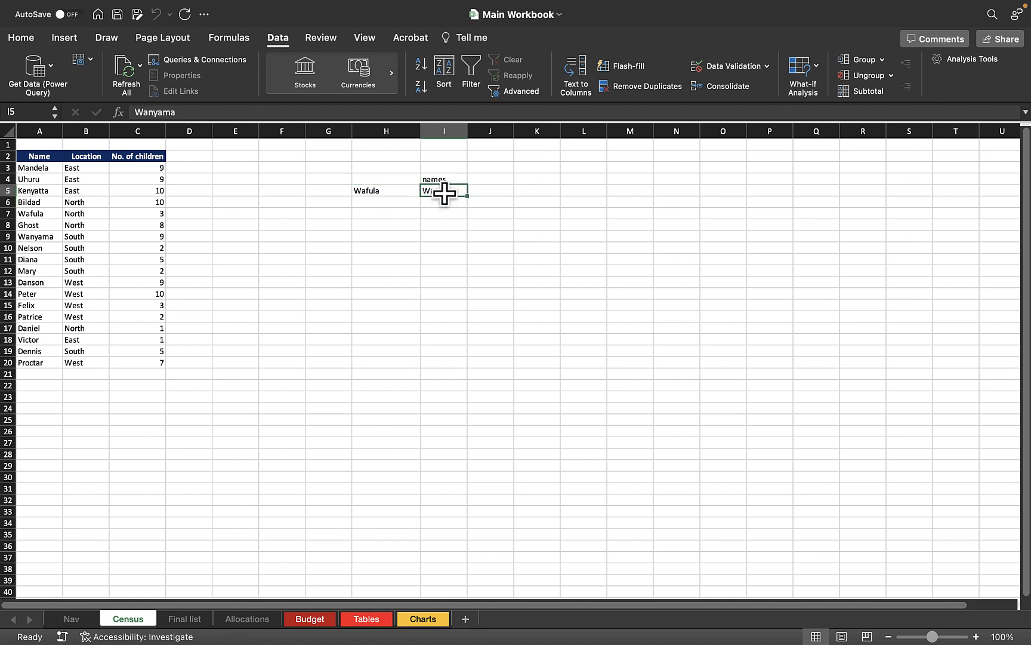
pyautogui.press('Left')
pyautogui.press('Delete')
pyautogui.click(516, 236)
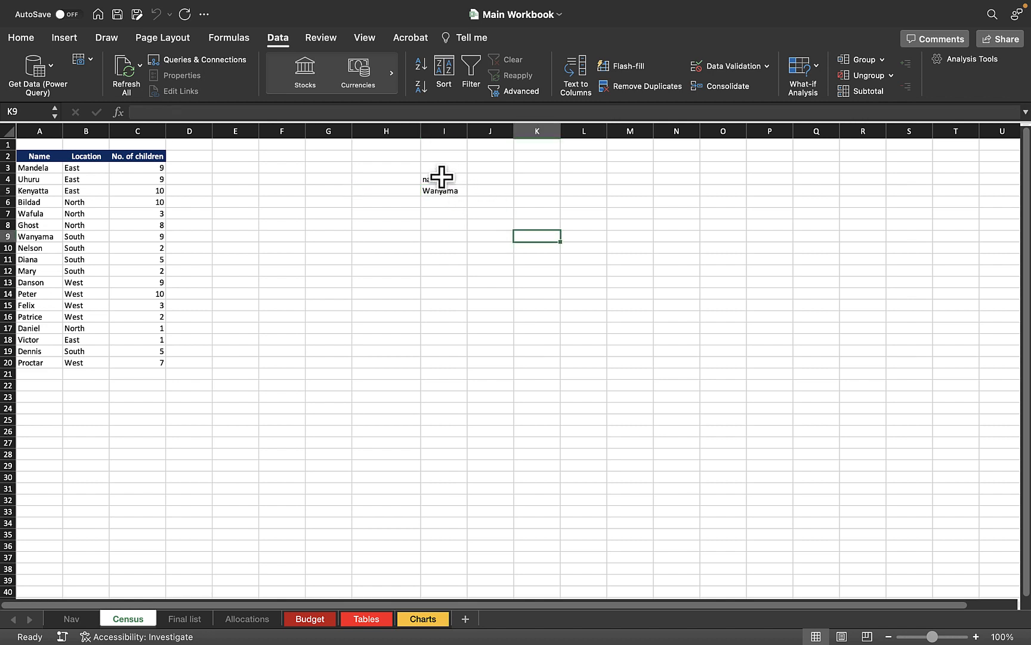
pyautogui.click(446, 195)
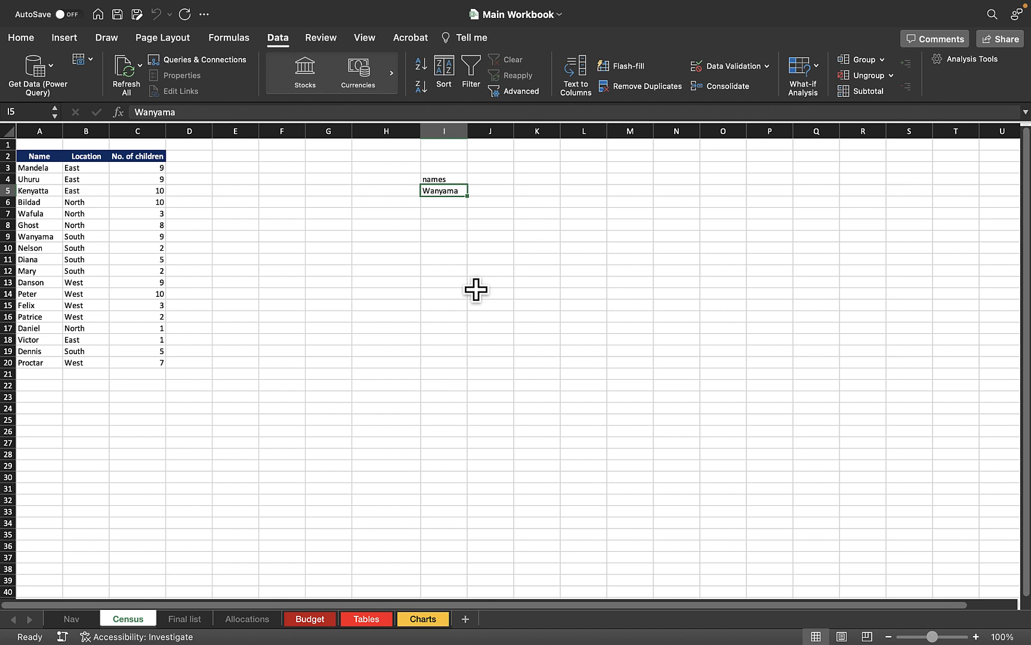
pyautogui.click(494, 91)
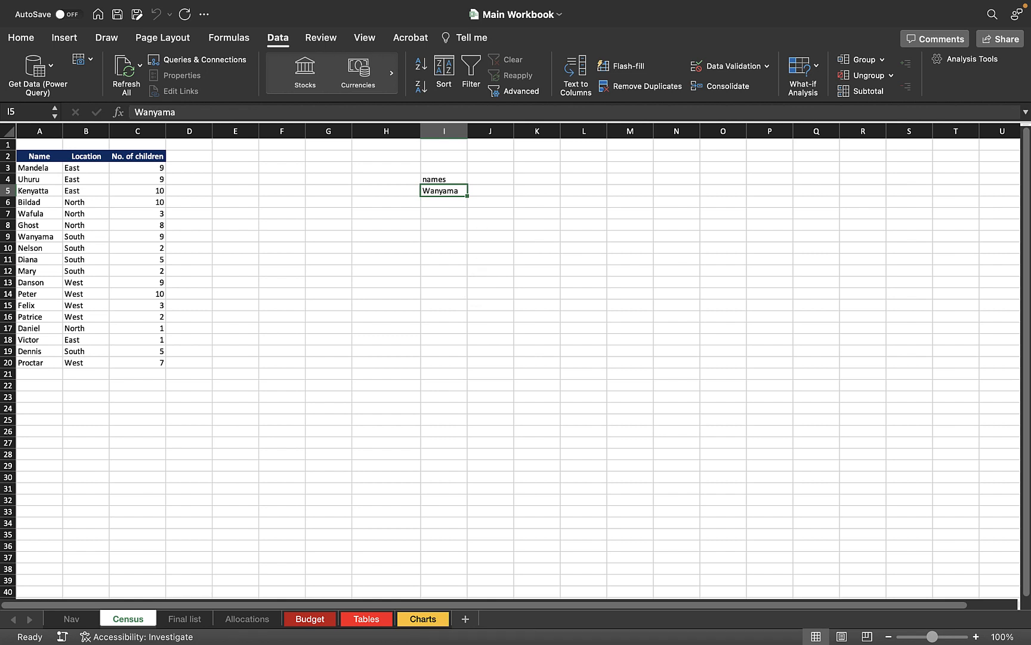